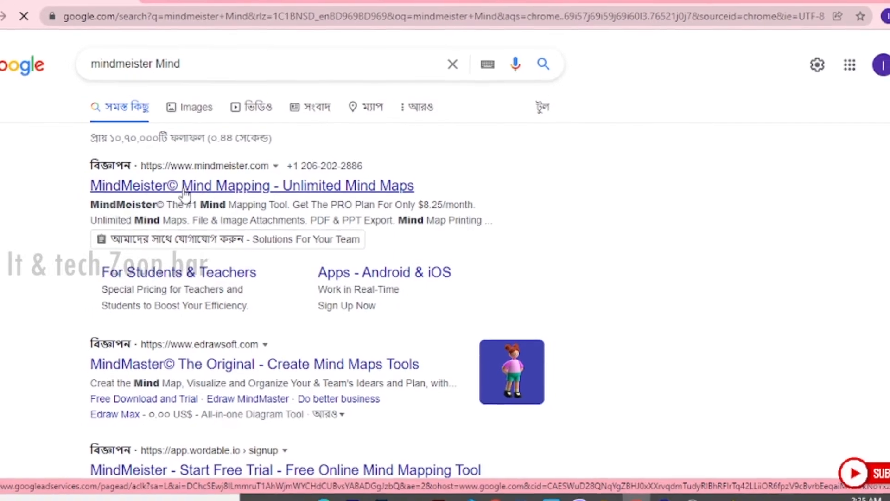
# - Open the MindMeister Mind Mapping search result, review the pricing plans and continue with the free Basic plan
pyautogui.click(166, 186)
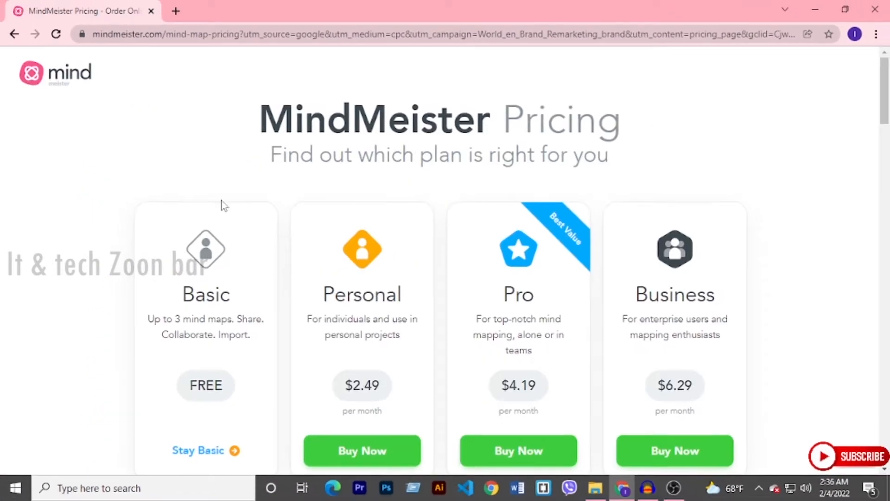
pyautogui.scroll(-1, 518, 270)
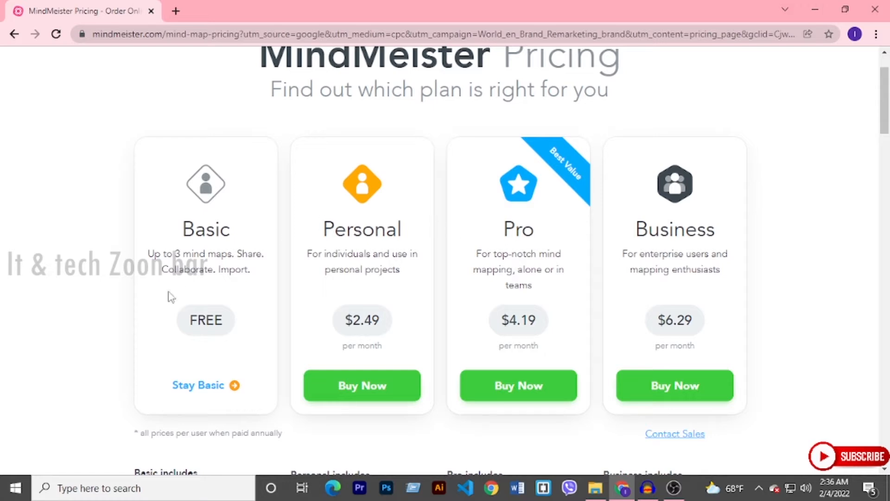
pyautogui.scroll(2, 239, 268)
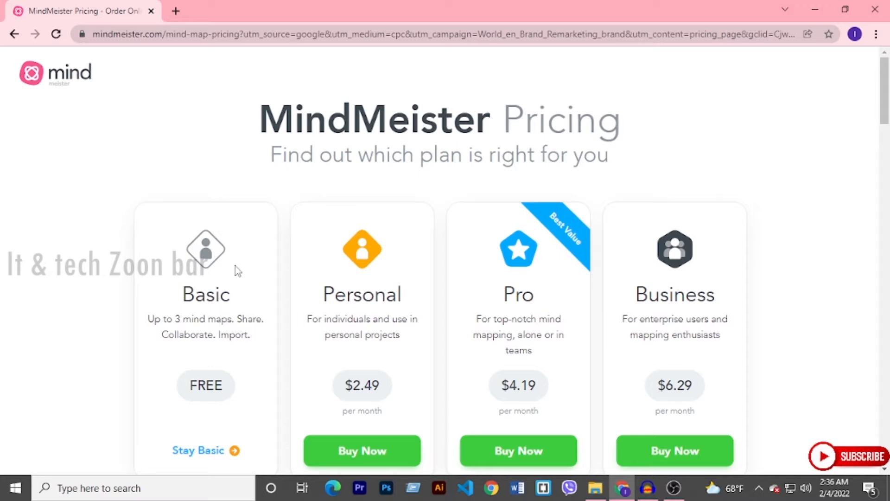
pyautogui.scroll(-2, 238, 270)
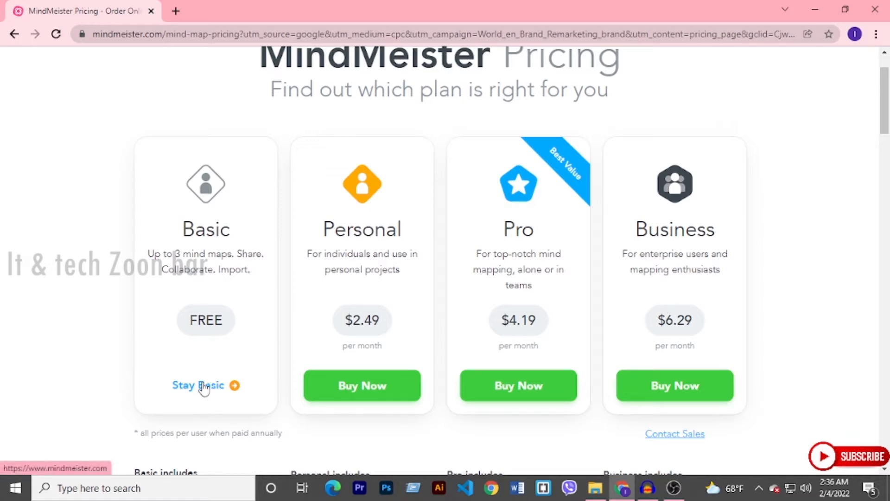
pyautogui.scroll(-1, 249, 363)
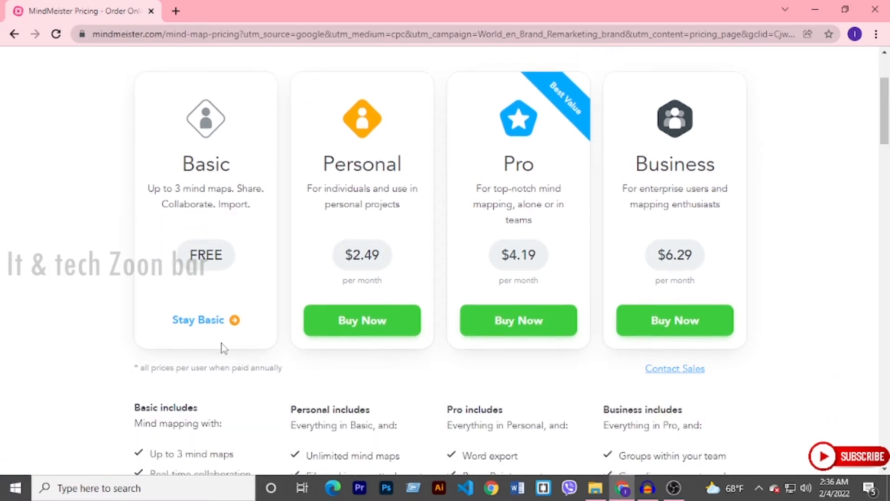
pyautogui.click(188, 324)
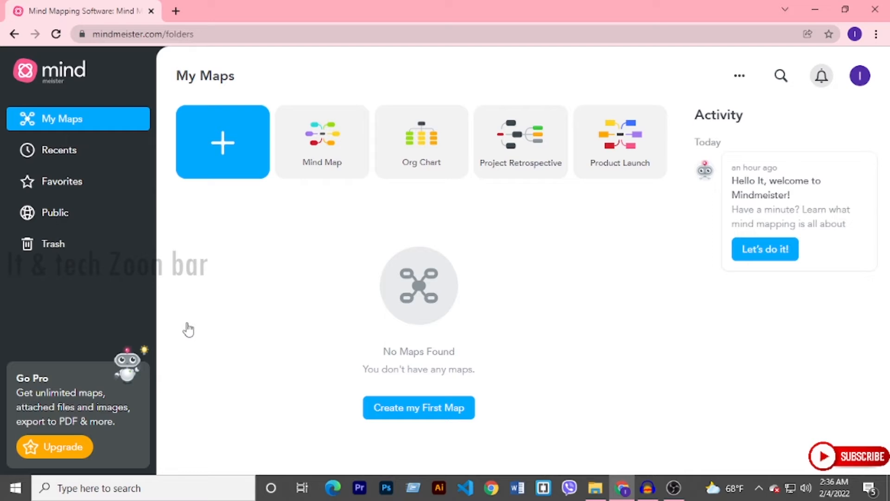
# - Start a new map from a template and look through the template gallery
pyautogui.click(226, 149)
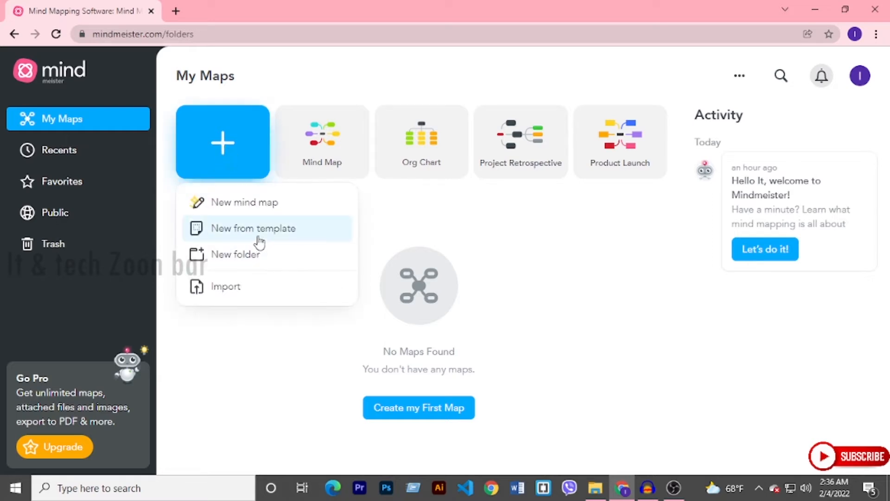
pyautogui.click(242, 238)
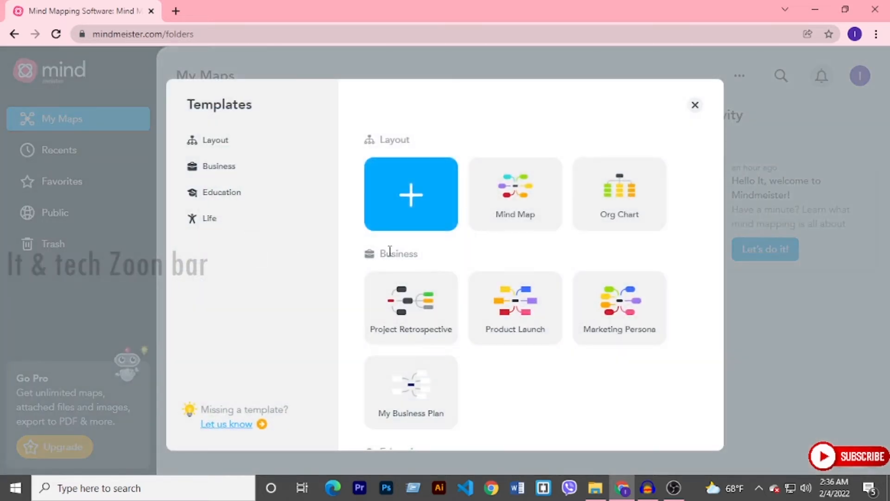
pyautogui.scroll(-5, 536, 282)
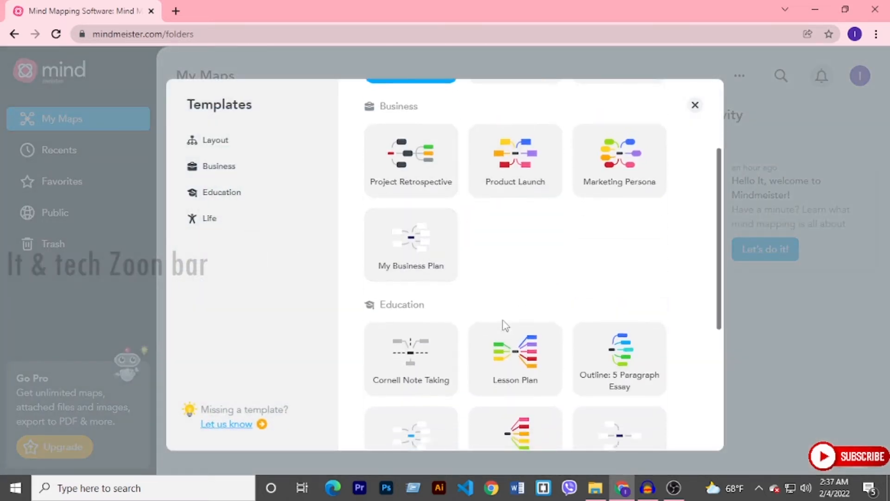
pyautogui.scroll(-3, 512, 343)
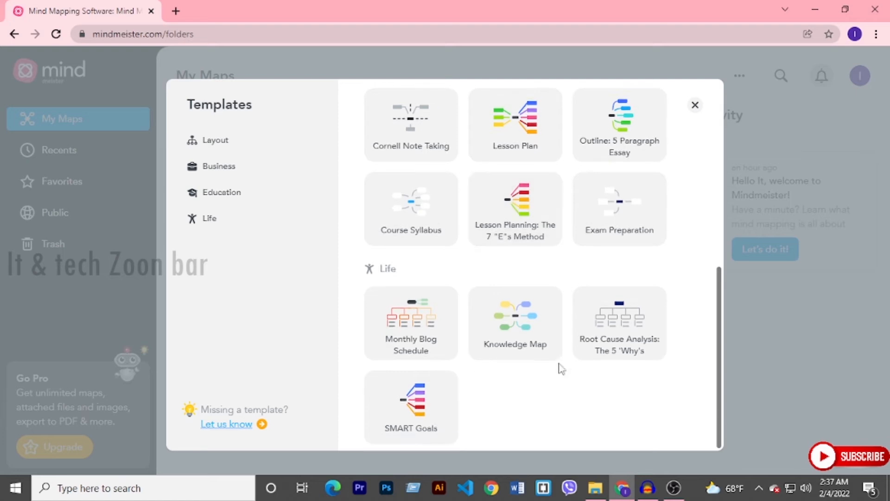
pyautogui.scroll(5, 537, 294)
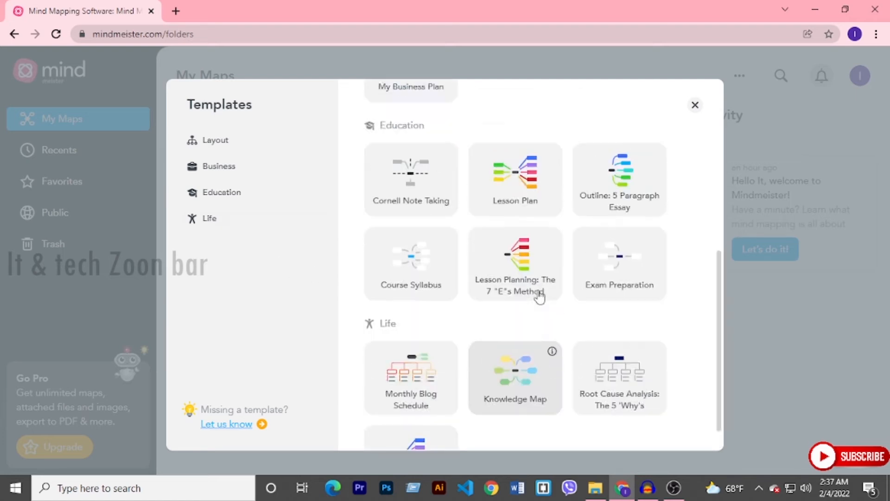
# - Examine the templates offered in the Layout, Business, Education and Life categories
pyautogui.click(239, 149)
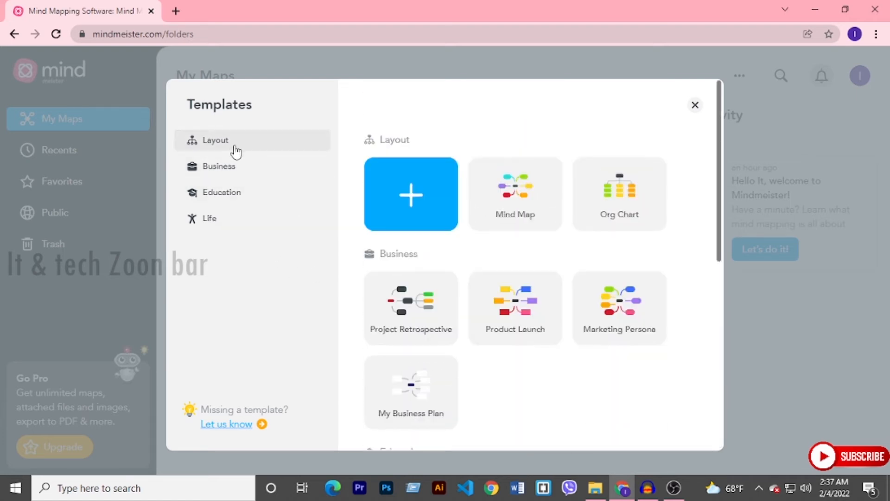
pyautogui.click(231, 173)
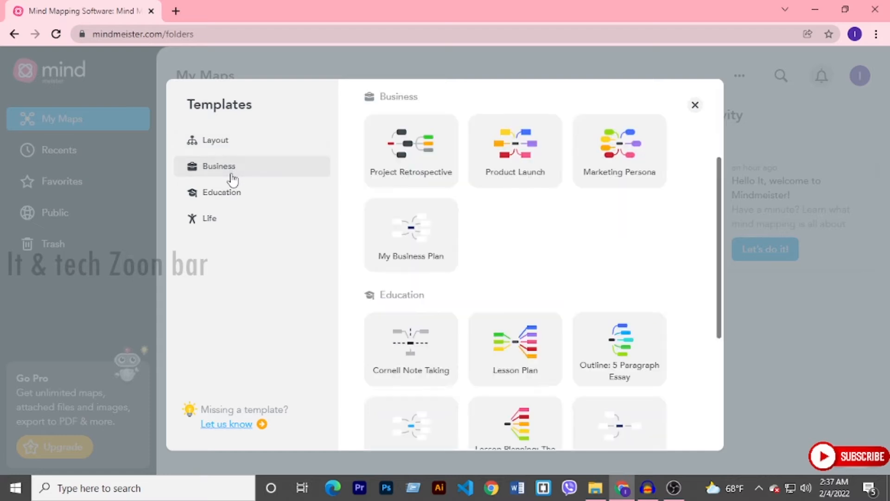
pyautogui.scroll(-6, 562, 344)
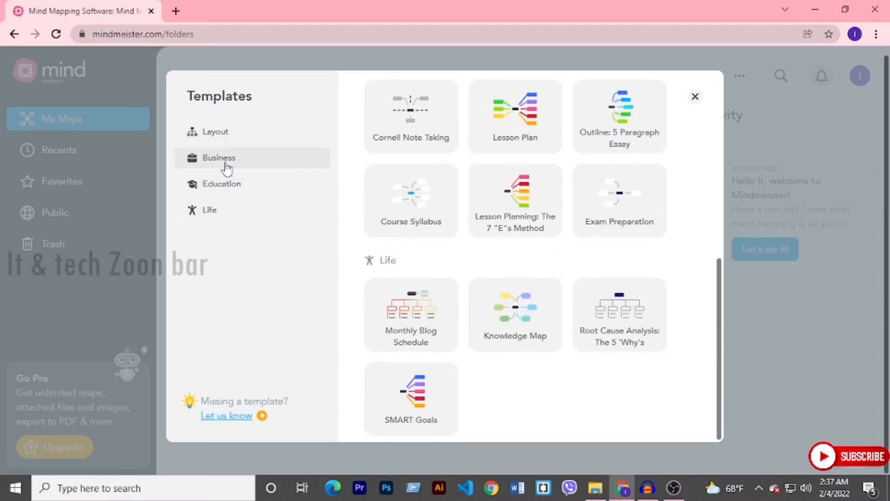
pyautogui.click(224, 190)
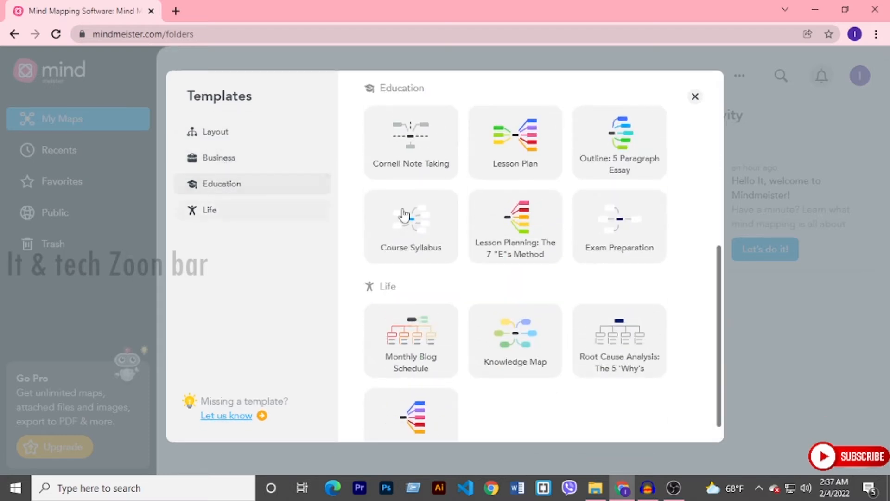
pyautogui.scroll(-1, 479, 270)
pyautogui.scroll(3, 354, 195)
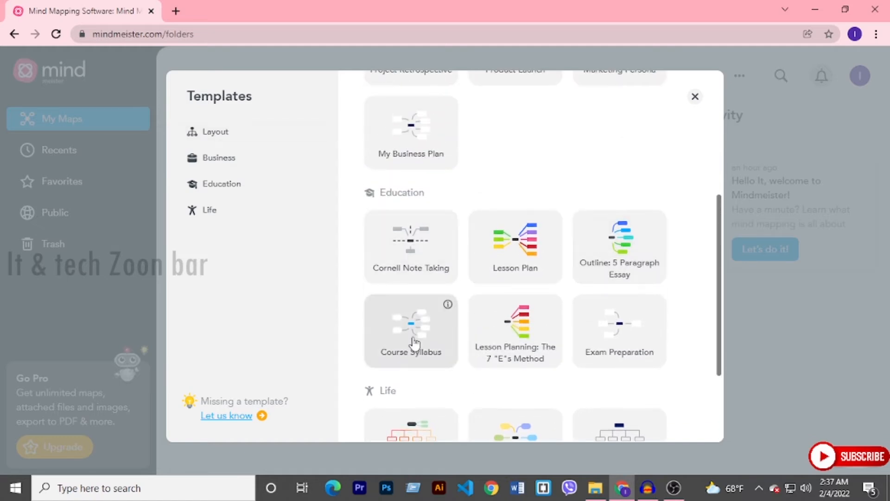
pyautogui.scroll(-3, 414, 343)
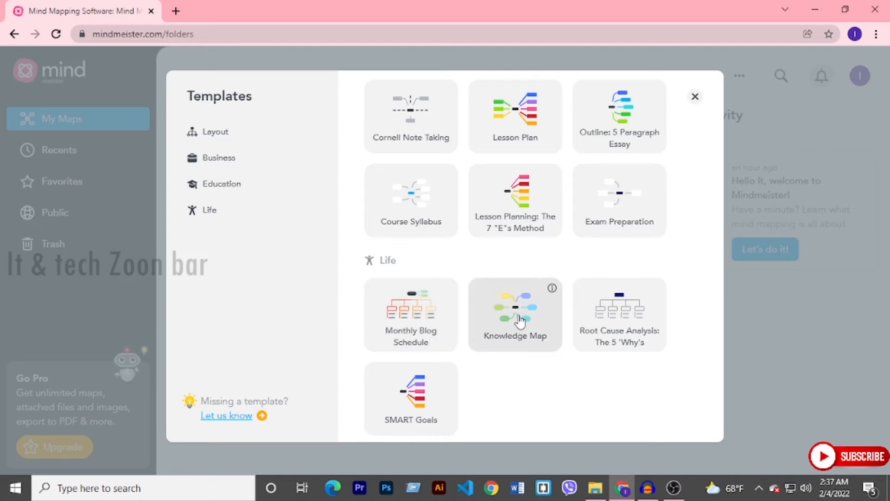
# - Create a new map from the "Outline: 5 Paragraph Essay" template in the Education category
pyautogui.scroll(1, 515, 318)
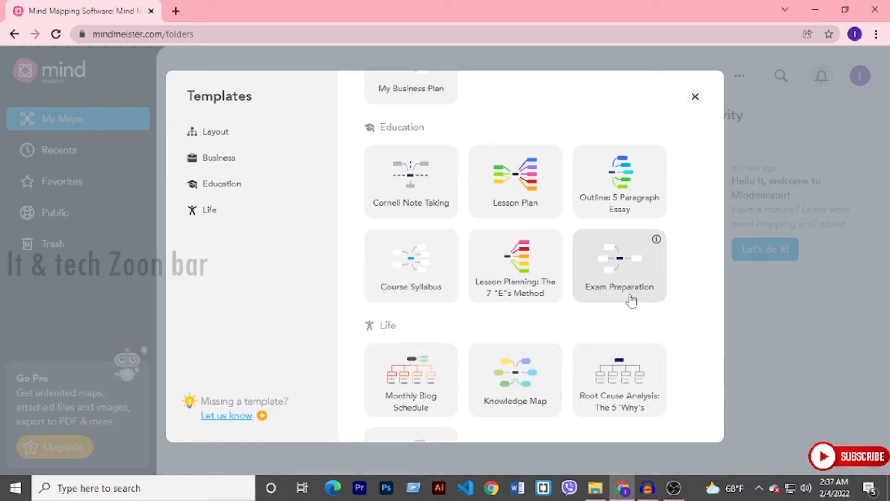
pyautogui.scroll(3, 579, 308)
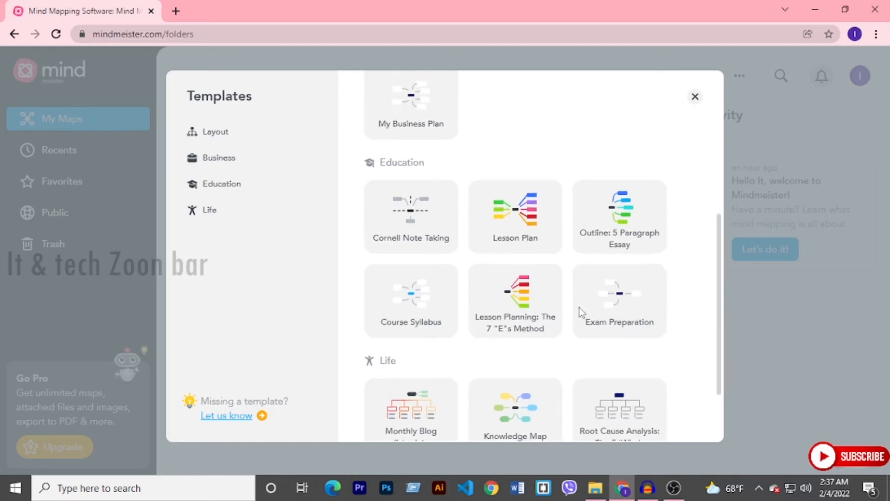
pyautogui.scroll(-3, 580, 308)
pyautogui.scroll(-1, 580, 308)
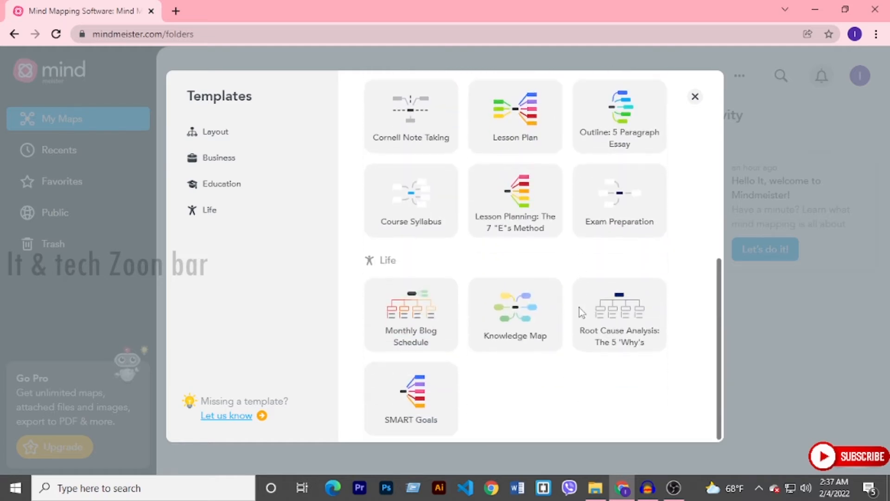
pyautogui.scroll(2, 590, 240)
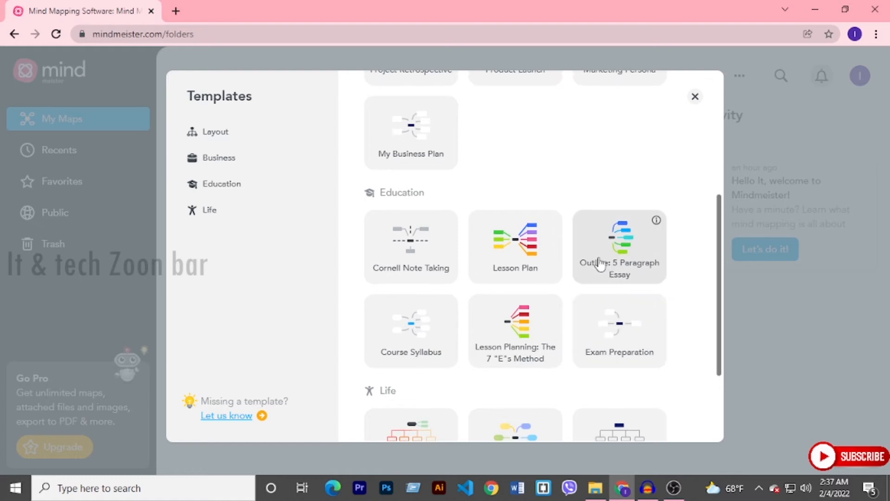
pyautogui.click(597, 257)
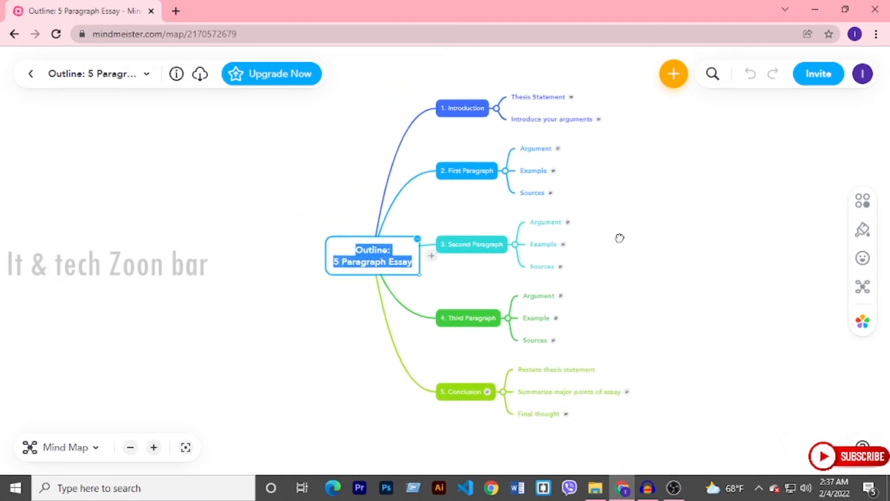
# - Replace the central topic's text "Outline: 5 Paragraph Essay" with "Webside"
pyautogui.click(546, 224)
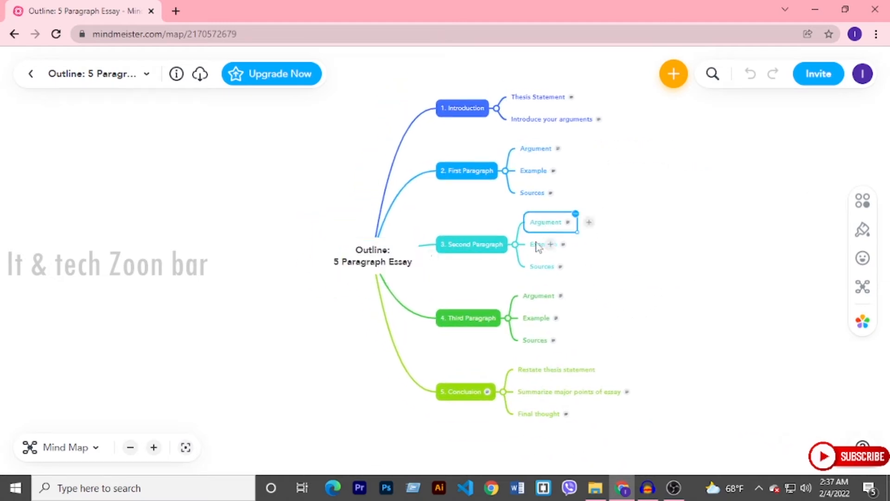
pyautogui.doubleClick(475, 245)
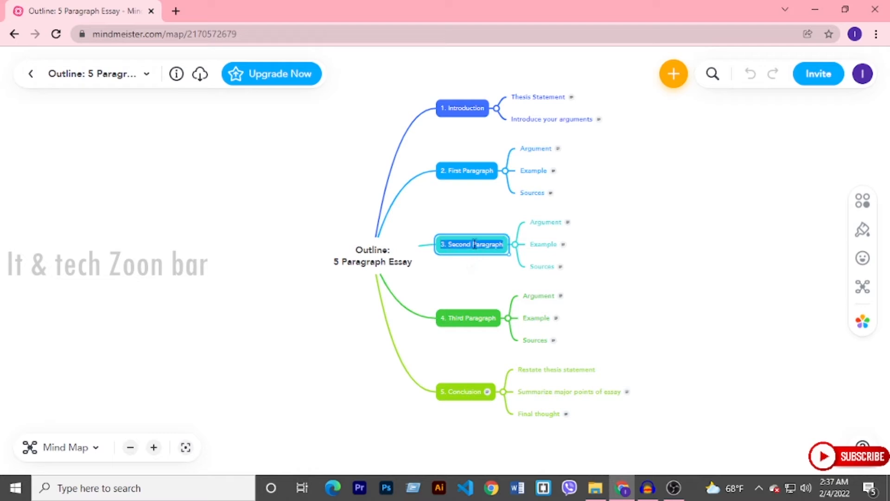
pyautogui.tripleClick(364, 264)
pyautogui.tripleClick(364, 263)
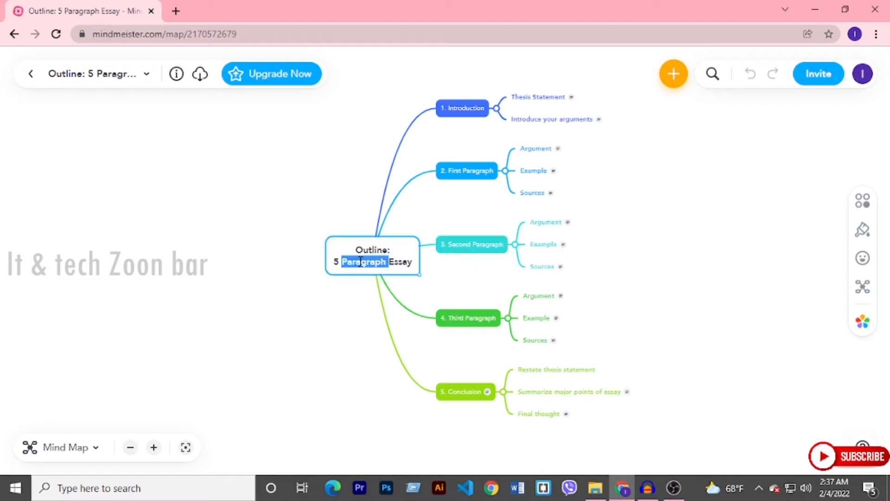
pyautogui.click(372, 249)
pyautogui.doubleClick(372, 248)
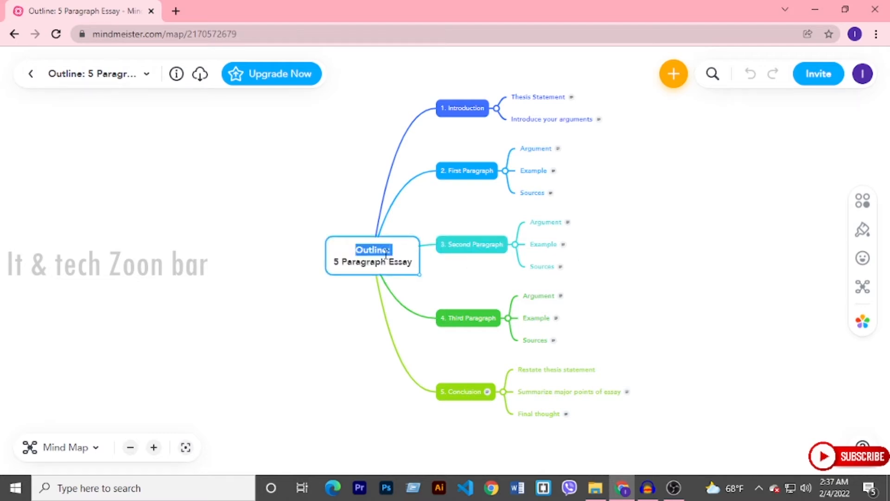
pyautogui.click(411, 262)
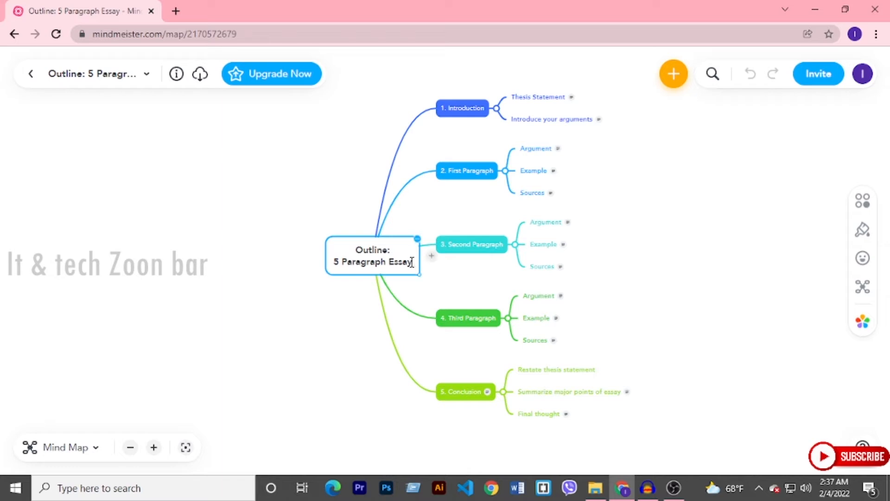
pyautogui.moveTo(411, 263); pyautogui.dragTo(343, 246)
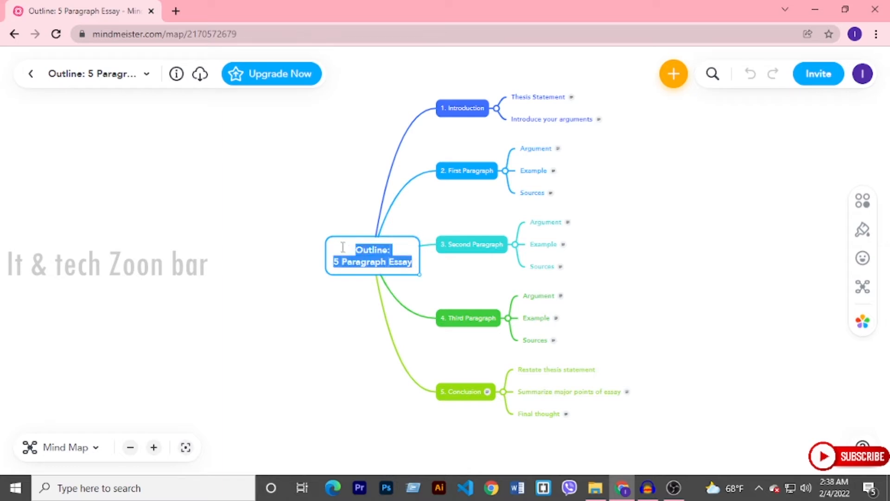
pyautogui.write('We')
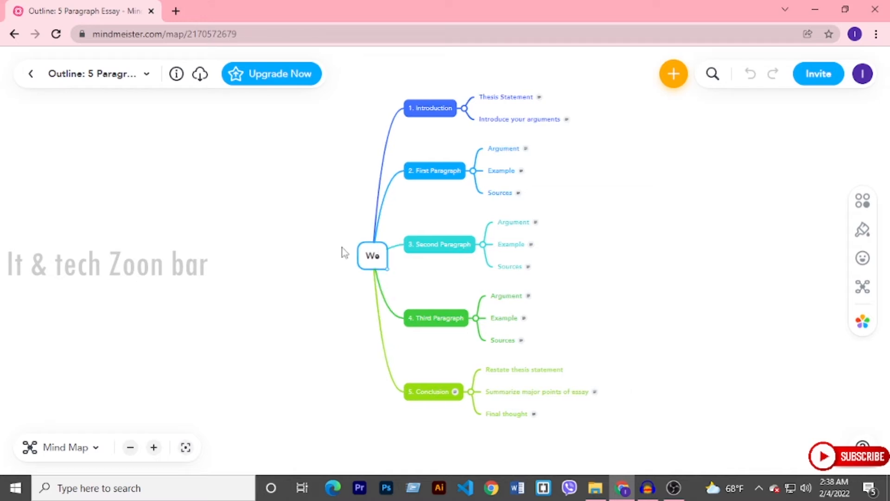
pyautogui.write('b')
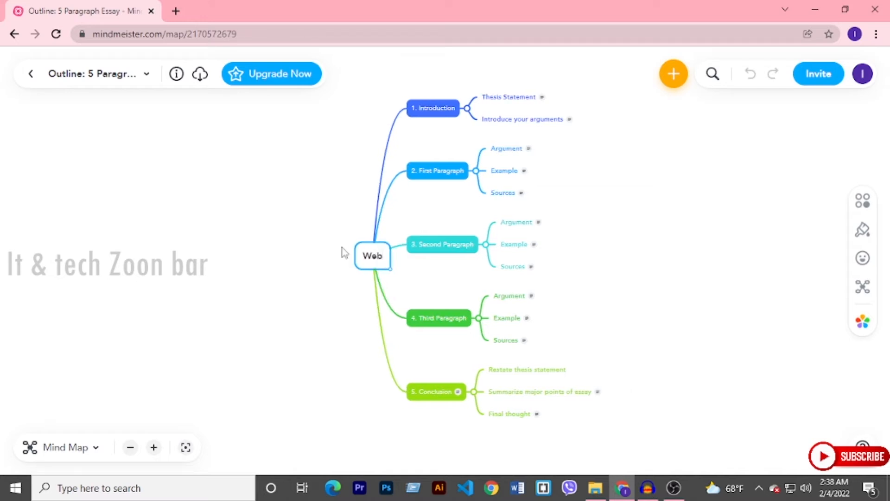
pyautogui.write('side')
# - Replace the text of the "1. Introduction" topic with "HOME"
pyautogui.click(458, 108)
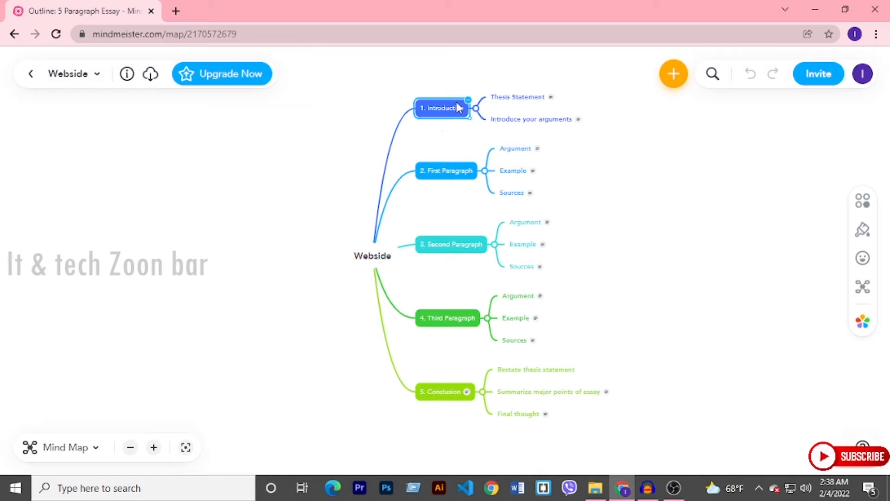
pyautogui.click(451, 103)
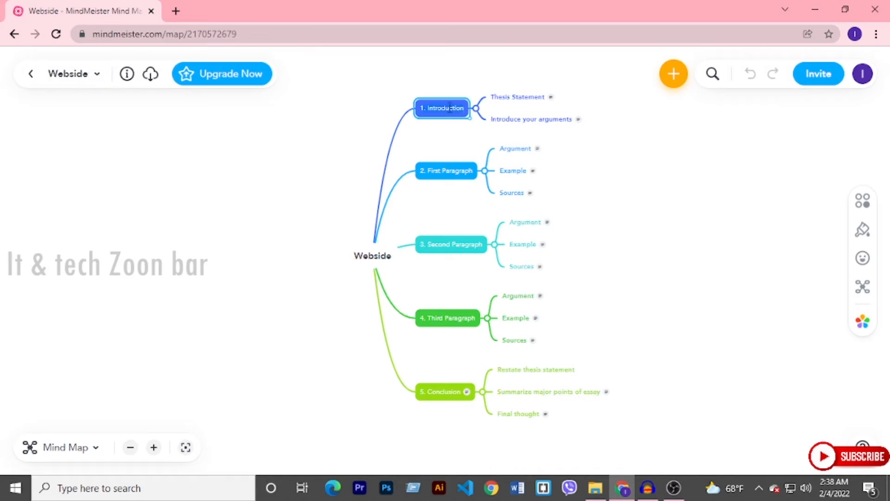
pyautogui.write('hd')
pyautogui.press('BackSpace')
pyautogui.press('BackSpace')
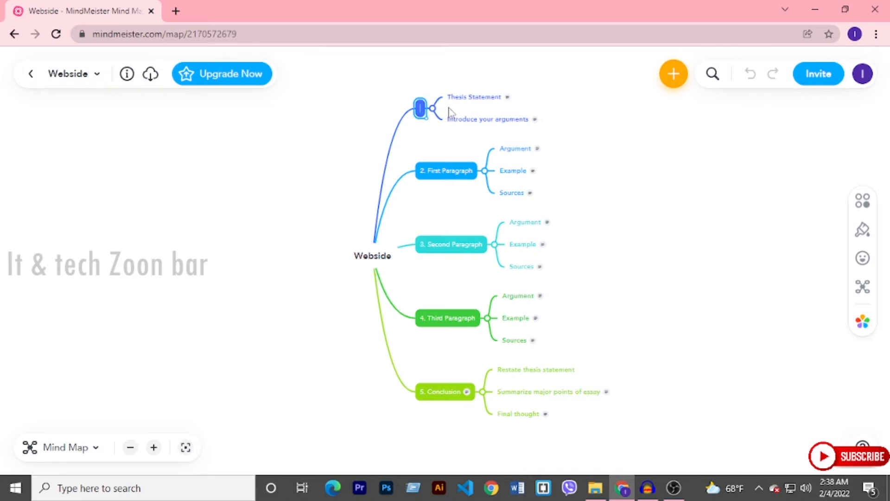
pyautogui.write('HOme')
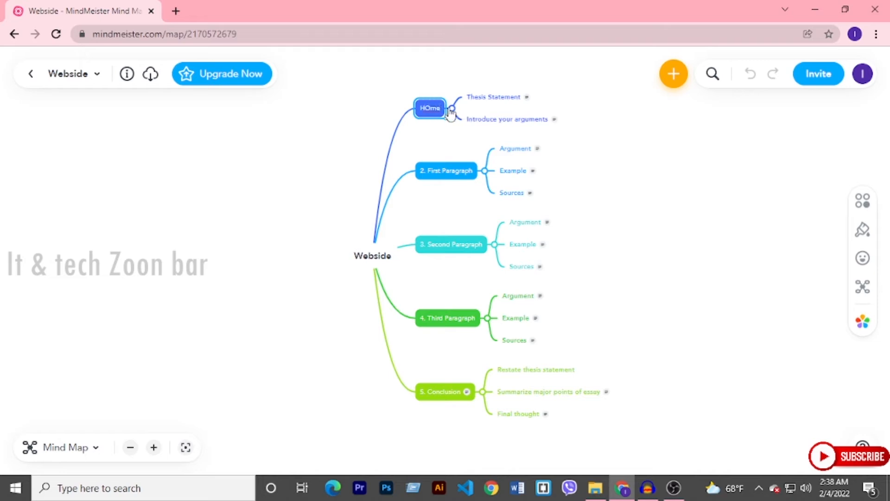
pyautogui.press('BackSpace')
pyautogui.press('BackSpace')
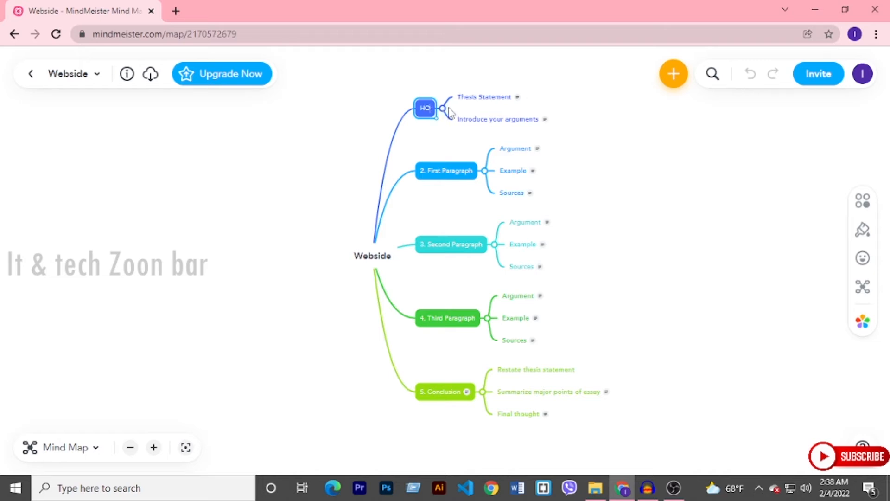
pyautogui.write('ME')
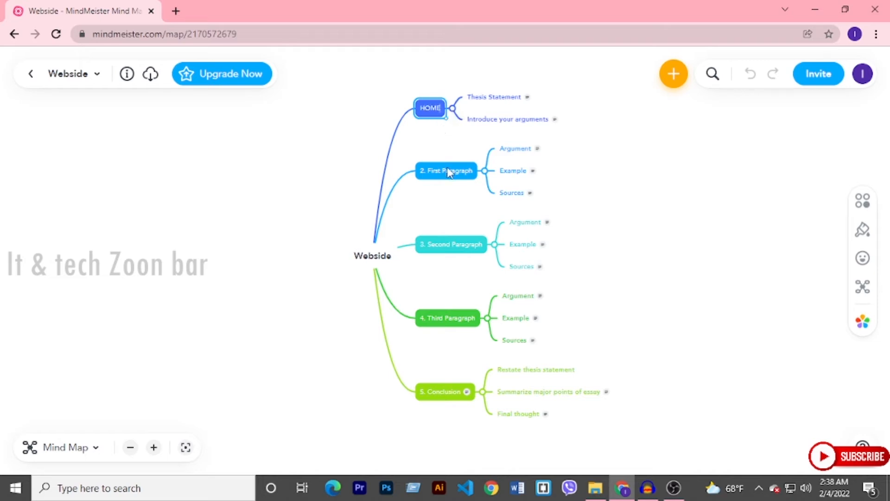
# - Replace the text of the "2. First Paragraph" topic with "CONTACTUS"
pyautogui.click(448, 170)
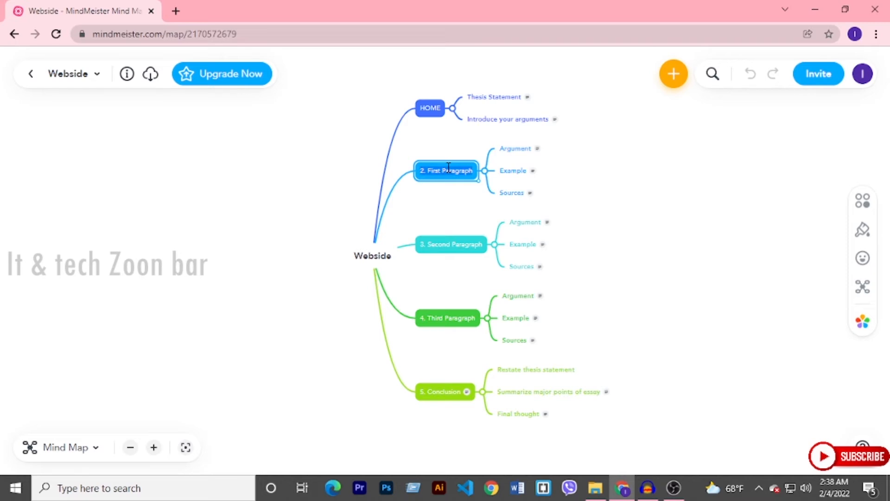
pyautogui.write('Con')
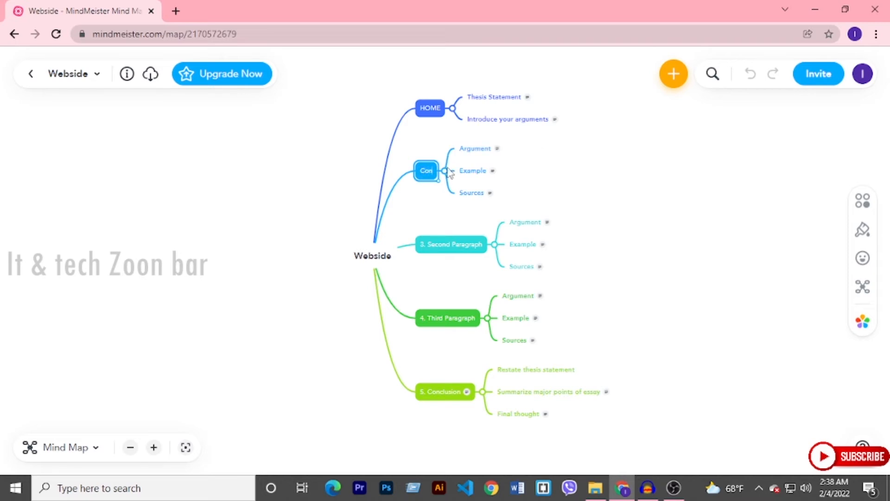
pyautogui.press('BackSpace')
pyautogui.press('BackSpace')
pyautogui.press('BackSpace')
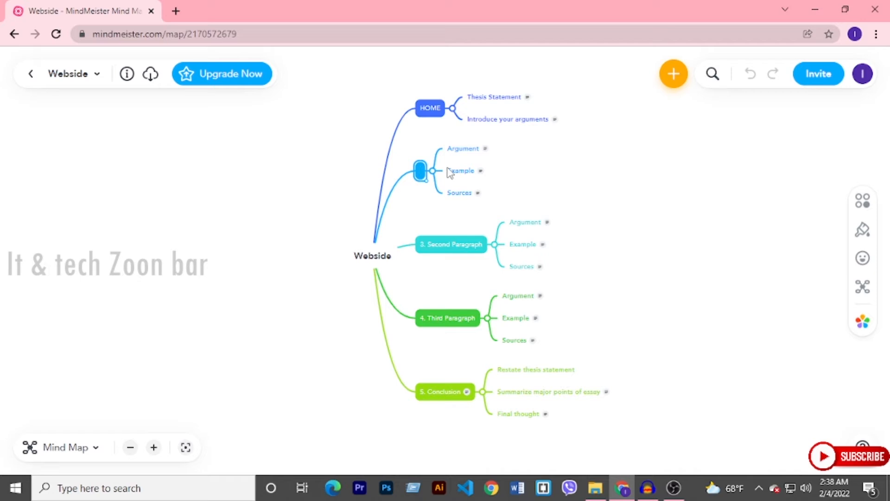
pyautogui.write('CON')
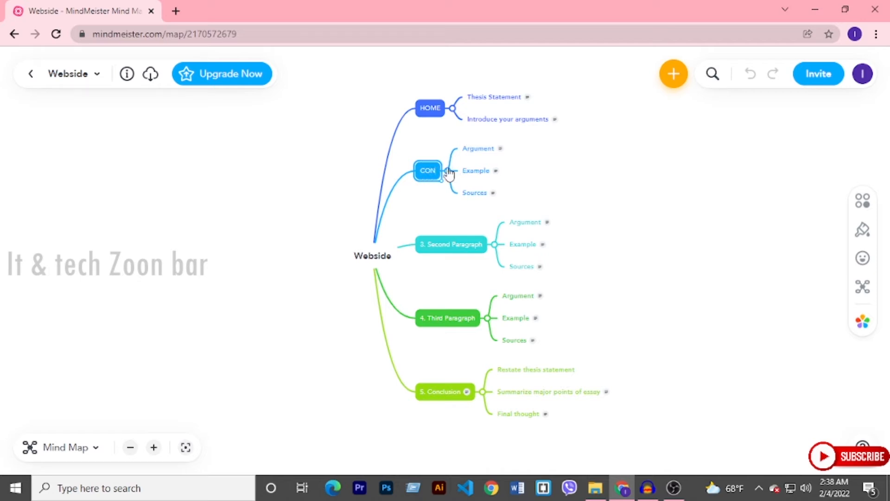
pyautogui.write('TACT')
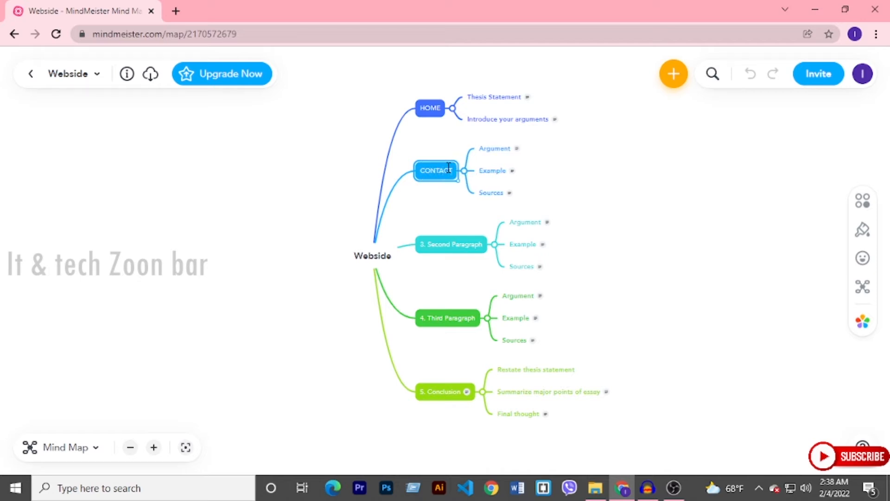
pyautogui.write('US')
# - Replace the text of the "3. Second Paragraph" topic with "GALLARY"
pyautogui.doubleClick(444, 244)
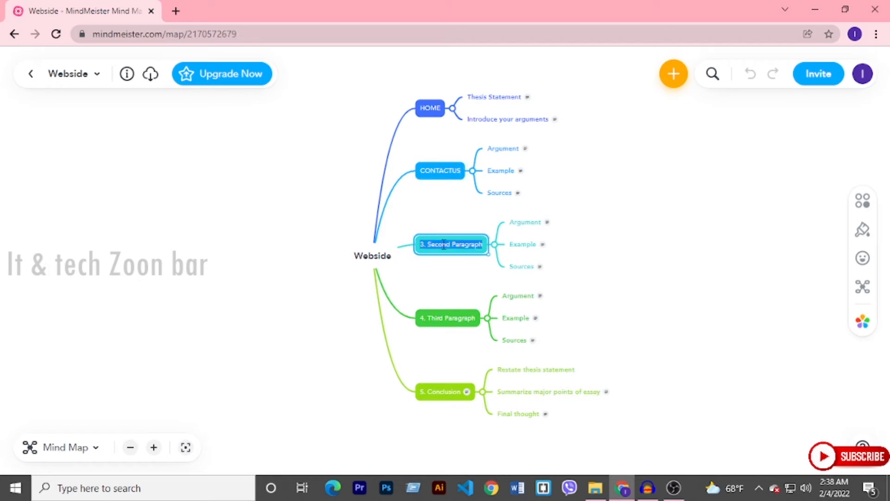
pyautogui.write('GALLARY')
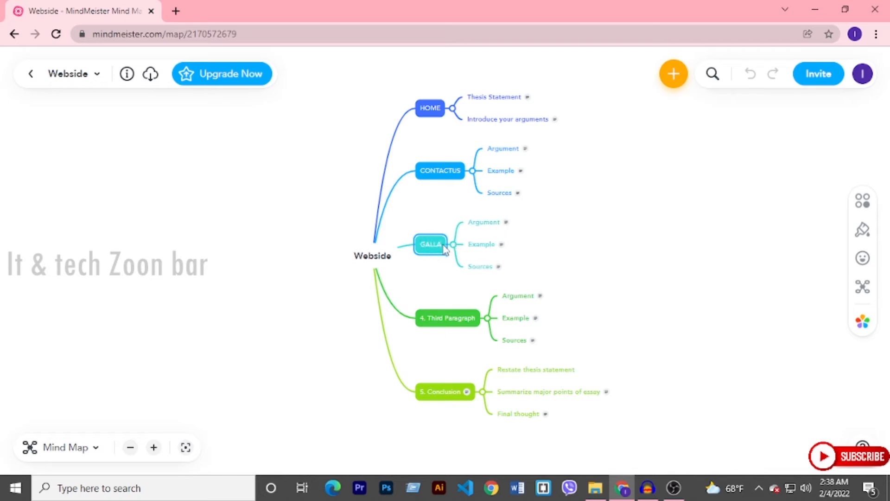
# - Rename the "4. Third Paragraph" topic as "OUR STUDENTS" and the "5. Conclusion" topic as "ABOUTUS"
pyautogui.doubleClick(449, 318)
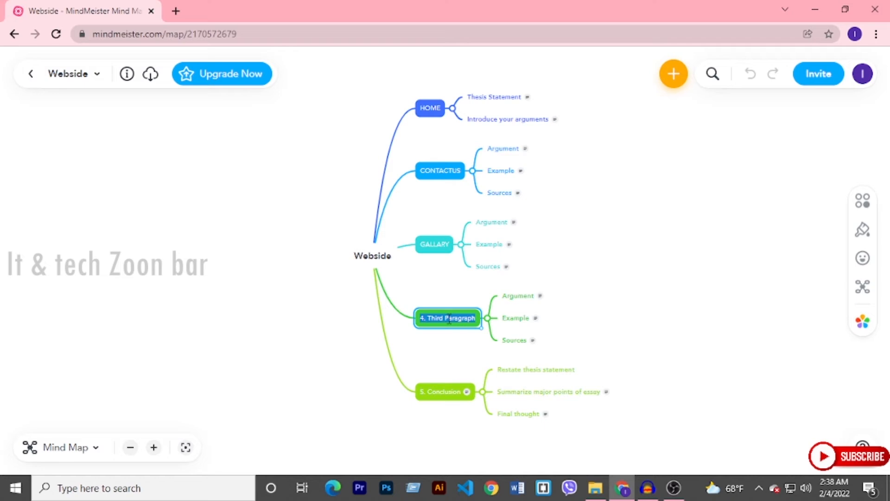
pyautogui.write('OU')
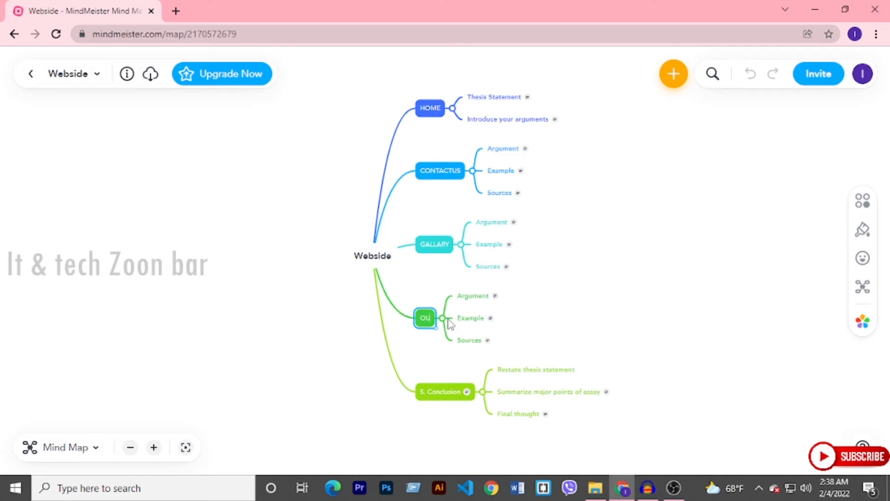
pyautogui.write('R STU')
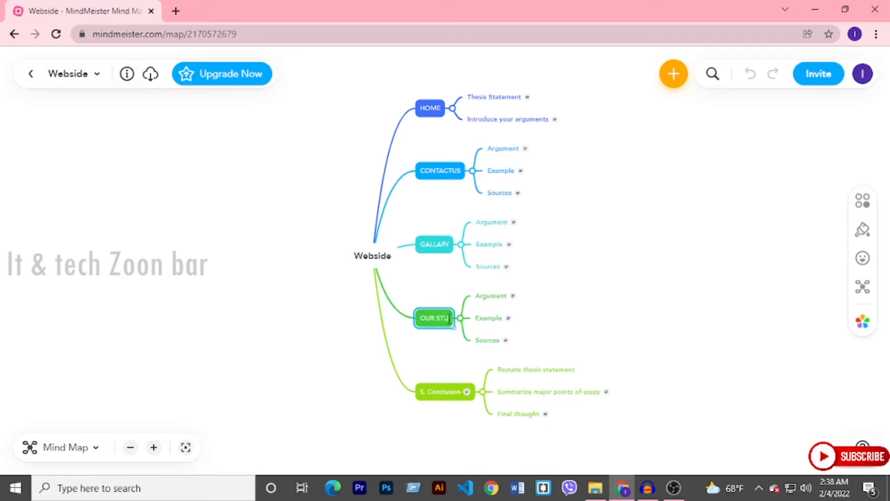
pyautogui.write('DENTS')
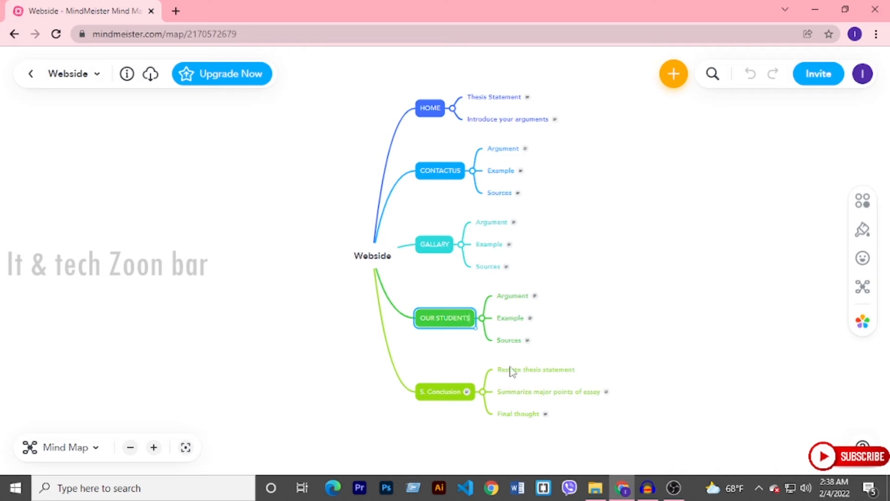
pyautogui.doubleClick(436, 391)
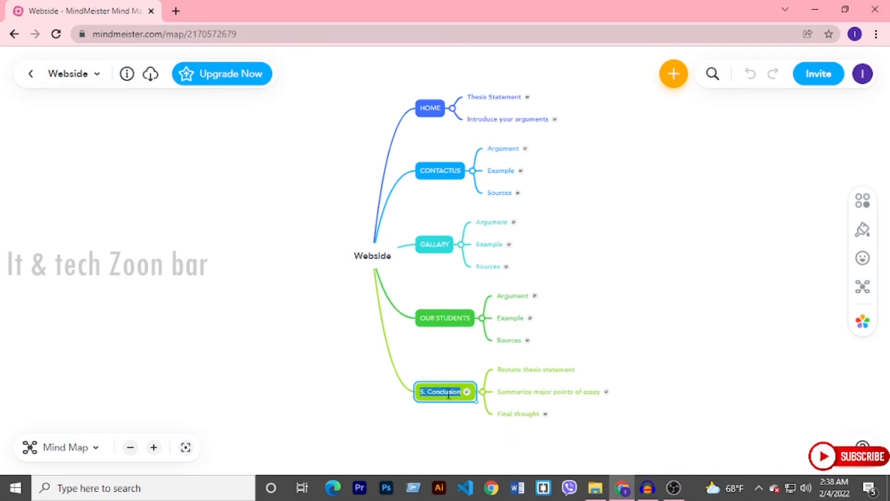
pyautogui.write('ABOUTUS')
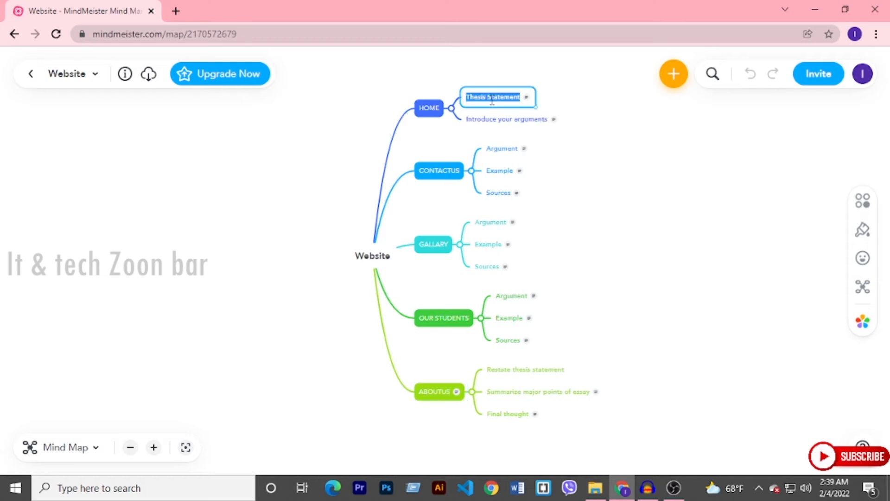
# - Rename the HOME subtopics "Thesis Statement" and "Introduce your arguments" as "MANUBAR" and "BODY"
pyautogui.write('MANUE')
pyautogui.write('AR')
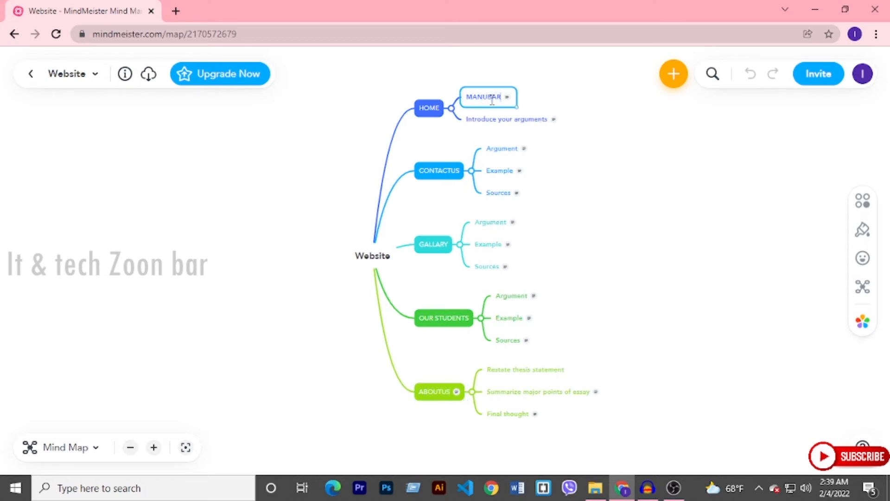
pyautogui.doubleClick(505, 117)
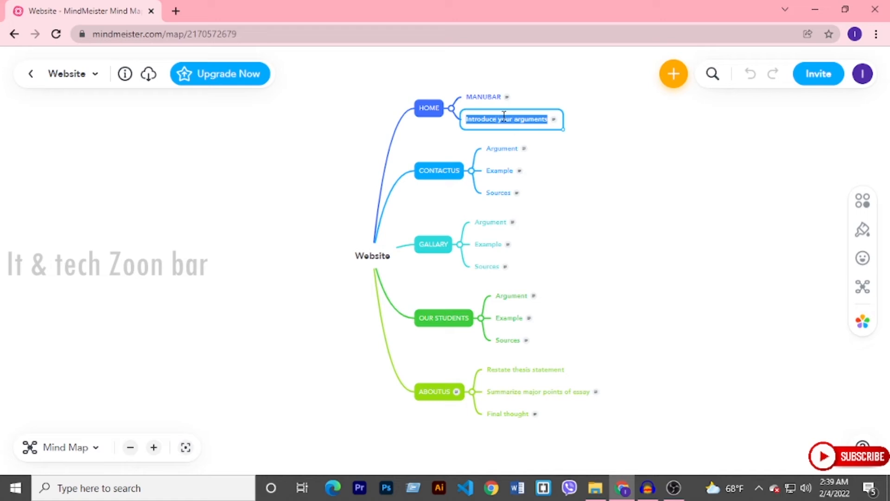
pyautogui.write('BODY')
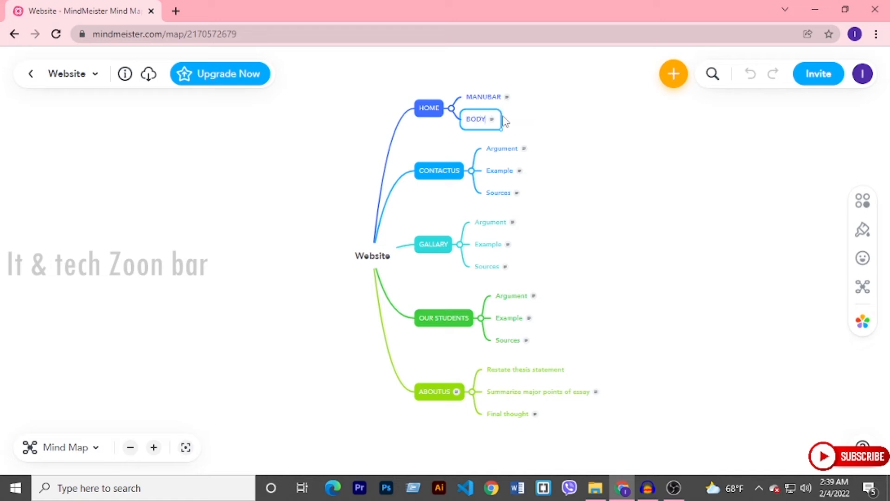
pyautogui.click(553, 136)
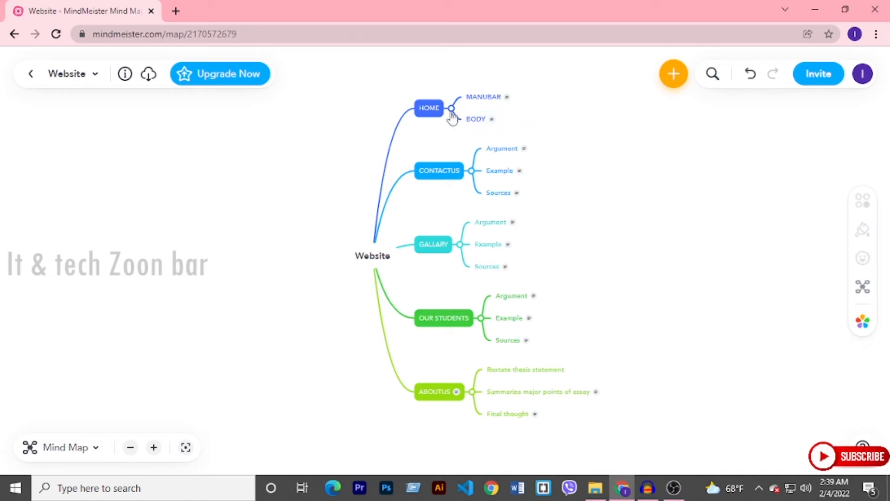
# - Add a third subtopic named "FOOTER" under HOME, directly after BODY
pyautogui.click(452, 109)
pyautogui.click(453, 111)
pyautogui.click(479, 126)
pyautogui.press('Return')
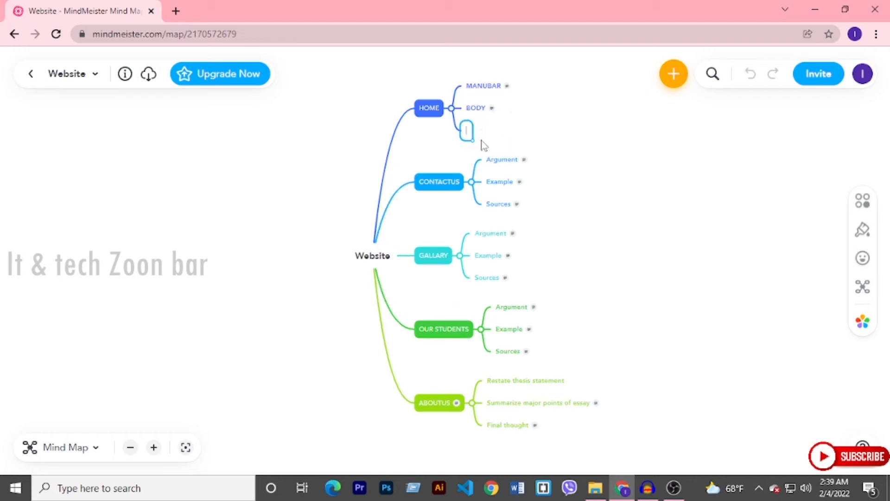
pyautogui.write('FOOTER')
pyautogui.click(567, 181)
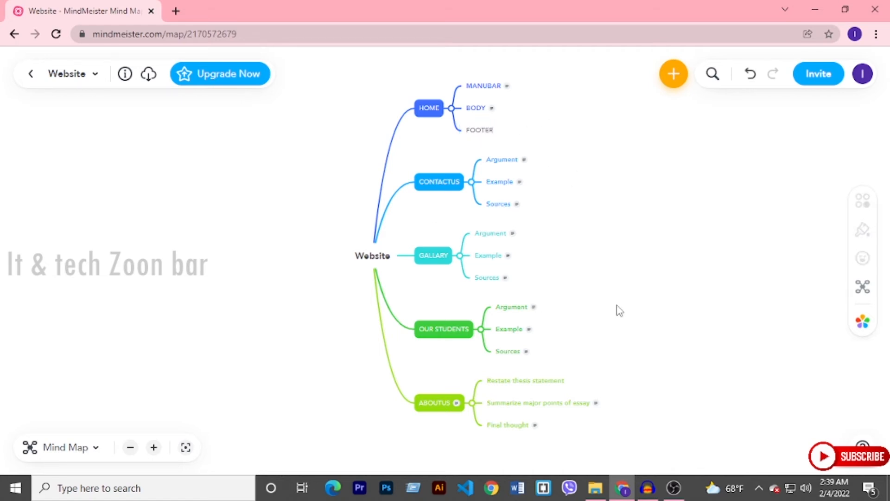
# - Look over the whole mind map, from the central Website topic through its main topics down to ABOUTUS
pyautogui.moveTo(616, 310); pyautogui.dragTo(499, 296)
pyautogui.scroll(4, 442, 308)
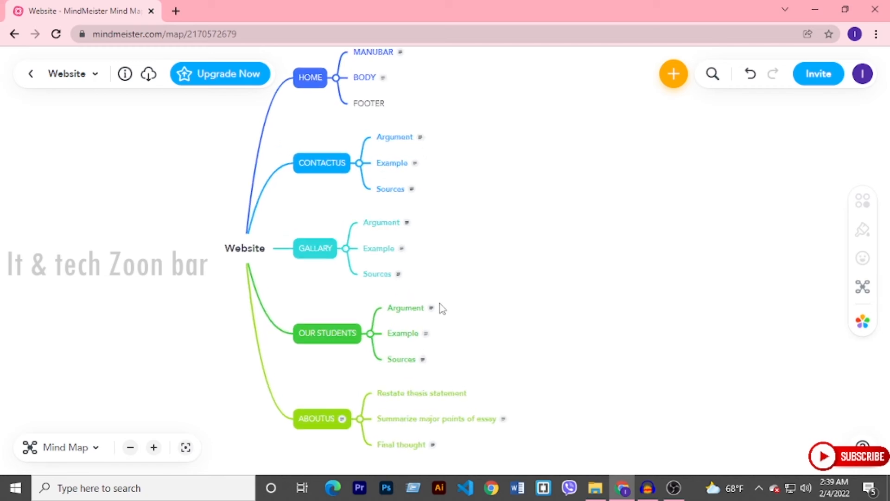
pyautogui.moveTo(317, 263); pyautogui.dragTo(352, 400)
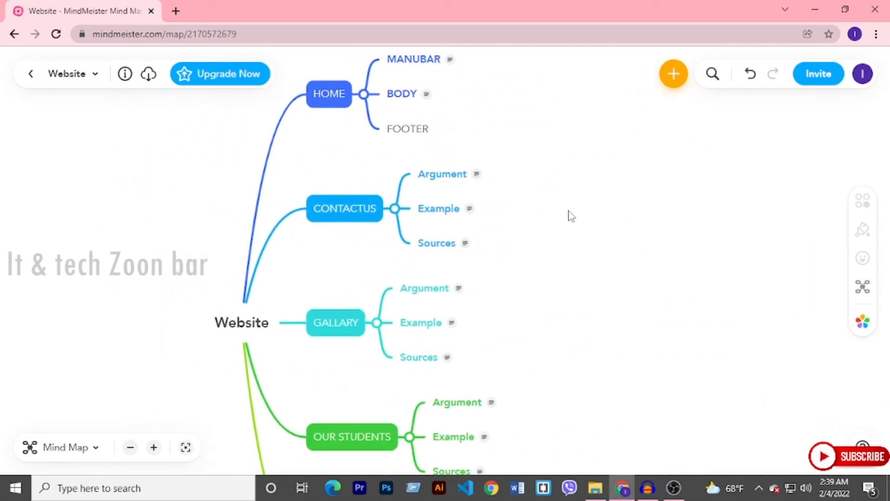
pyautogui.moveTo(571, 215); pyautogui.dragTo(580, 85)
pyautogui.moveTo(596, 188); pyautogui.dragTo(556, 297)
pyautogui.scroll(-5, 555, 297)
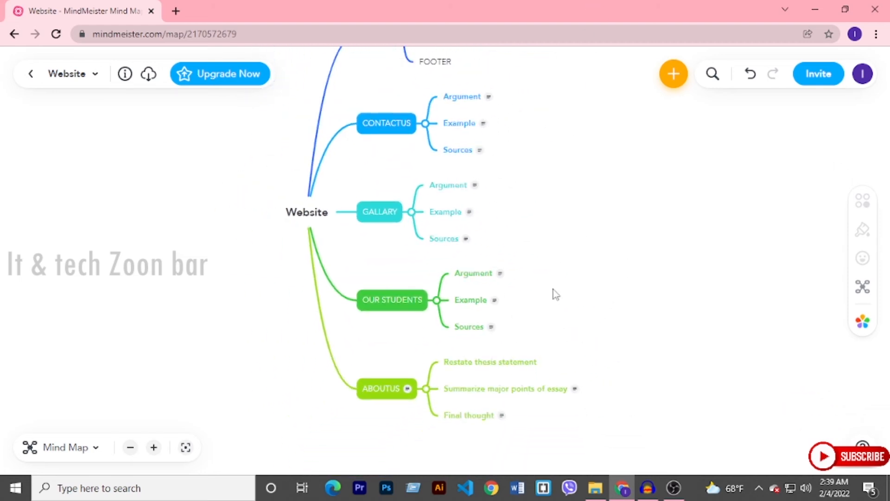
pyautogui.doubleClick(305, 251)
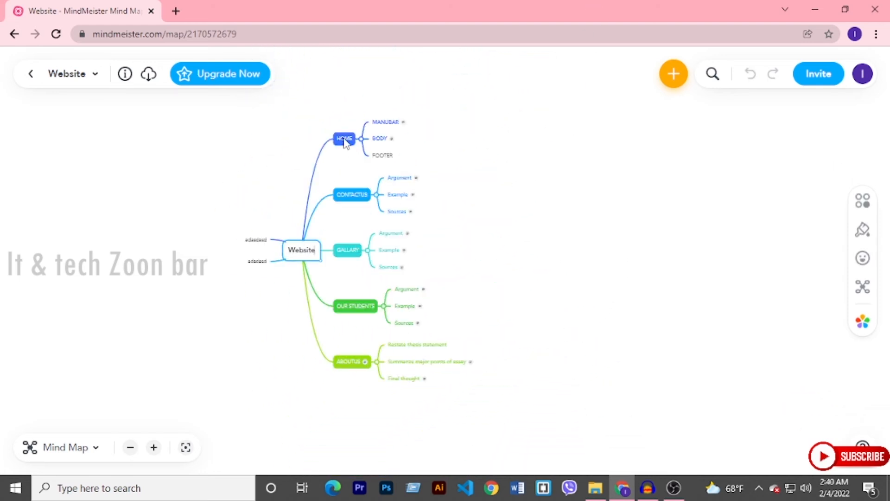
pyautogui.doubleClick(295, 254)
pyautogui.click(341, 151)
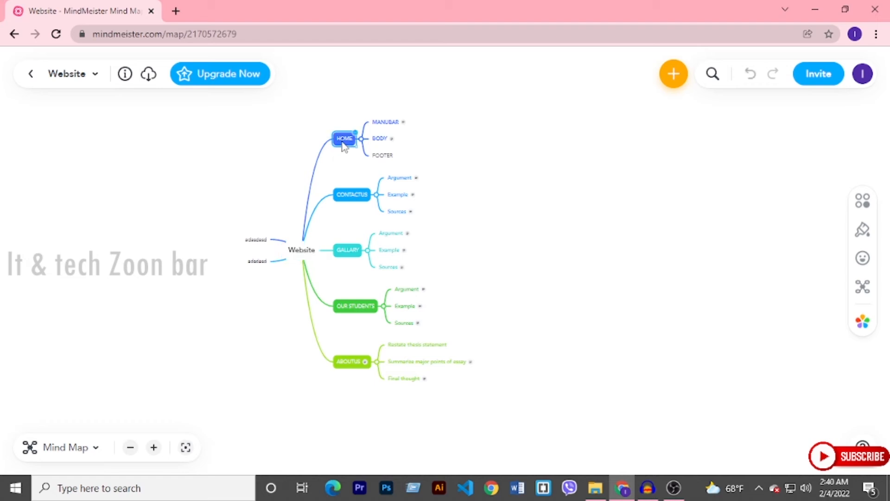
pyautogui.click(349, 251)
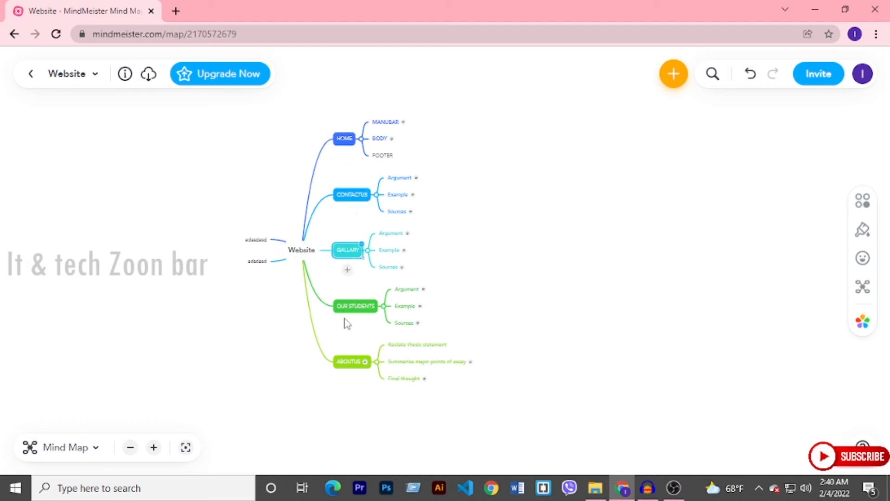
pyautogui.click(351, 361)
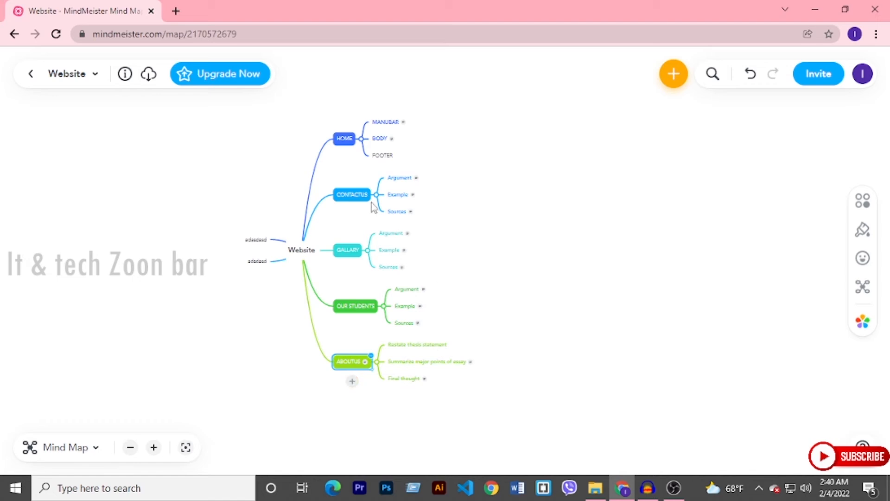
pyautogui.click(348, 140)
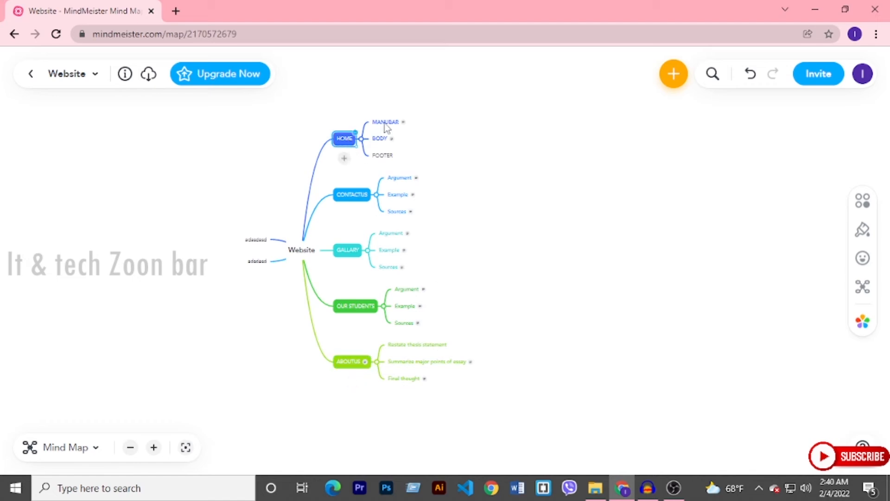
pyautogui.click(380, 138)
pyautogui.press('Return')
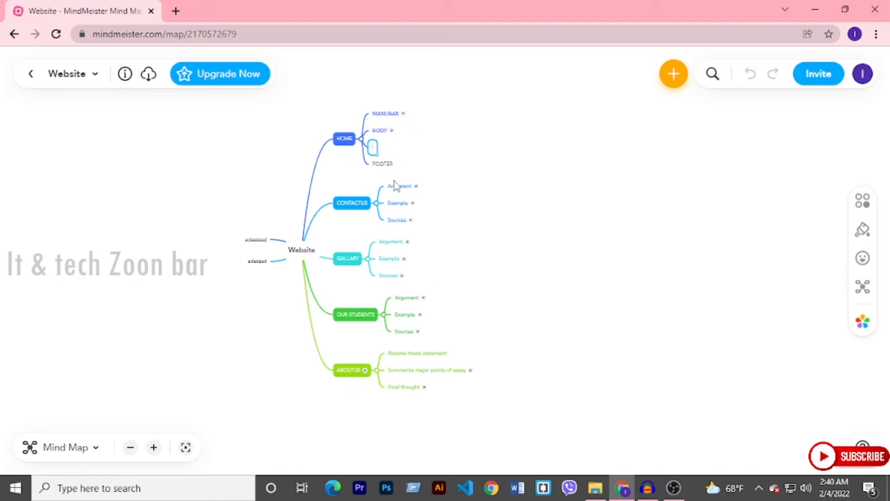
pyautogui.press('Escape')
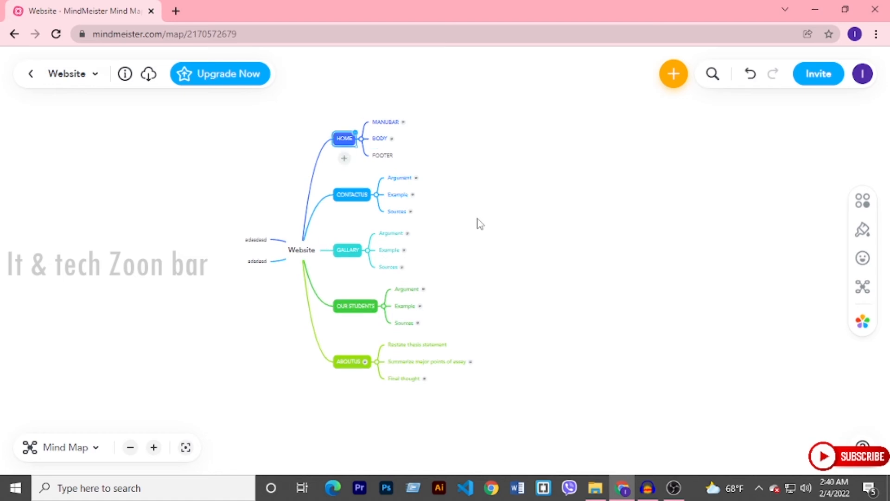
pyautogui.click(270, 240)
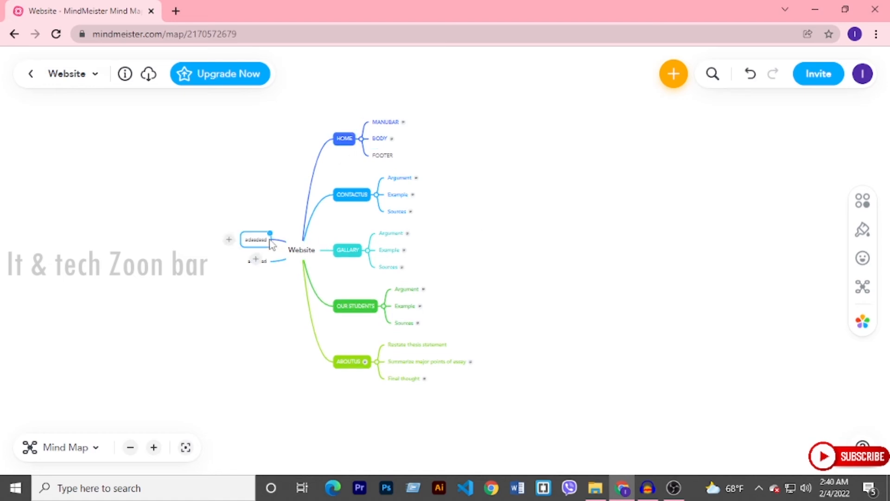
pyautogui.press('Escape')
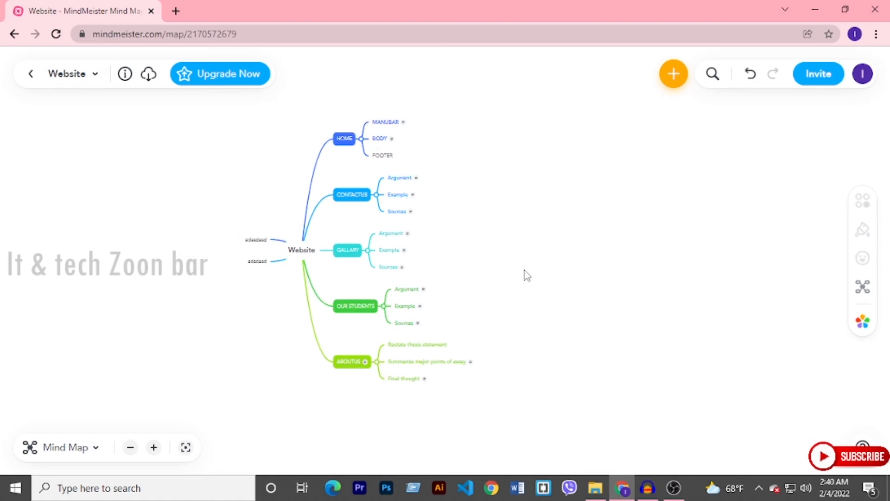
pyautogui.scroll(3, 473, 295)
pyautogui.scroll(-1, 472, 295)
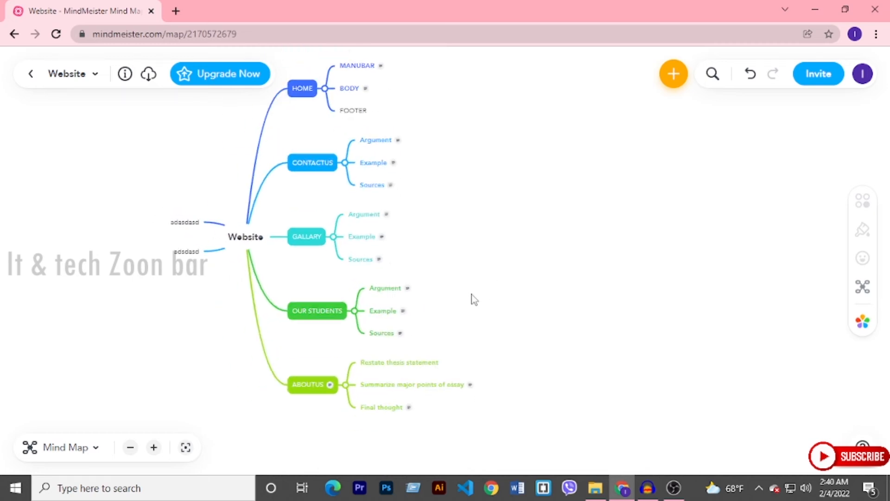
pyautogui.moveTo(473, 258); pyautogui.dragTo(481, 297)
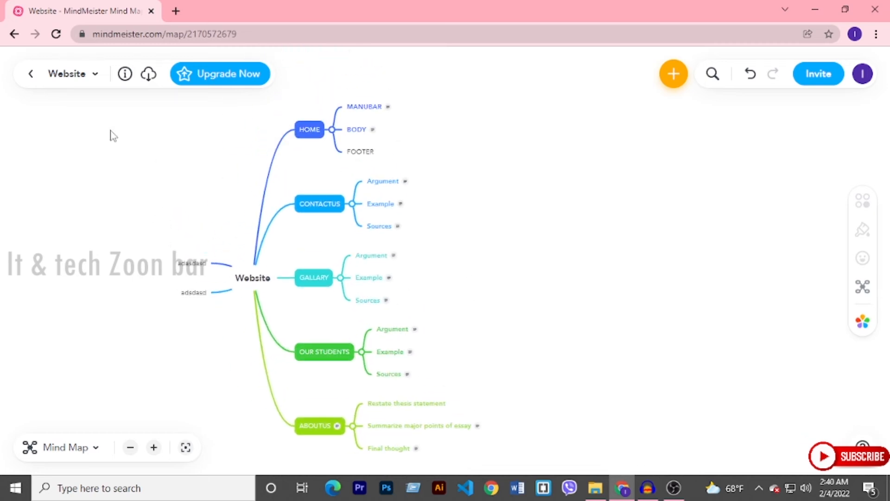
# - Return to My Maps, enable the share link in the Website map's sharing settings, and copy the link
pyautogui.click(29, 75)
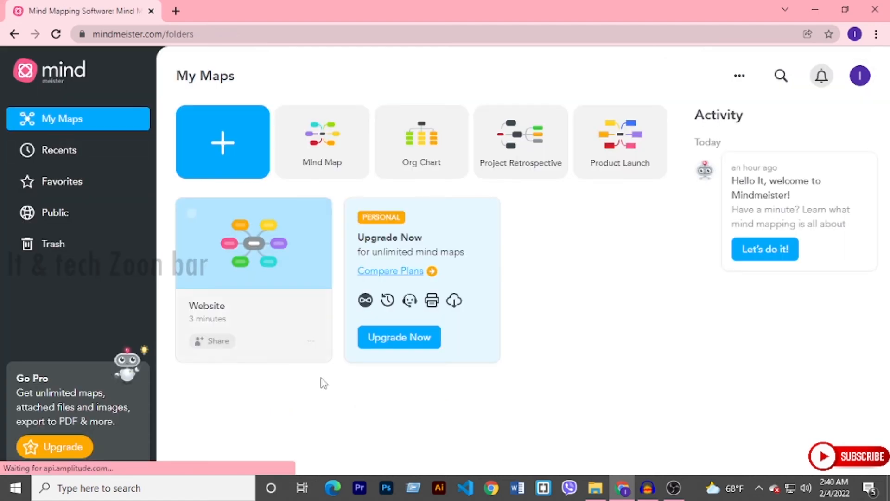
pyautogui.click(220, 342)
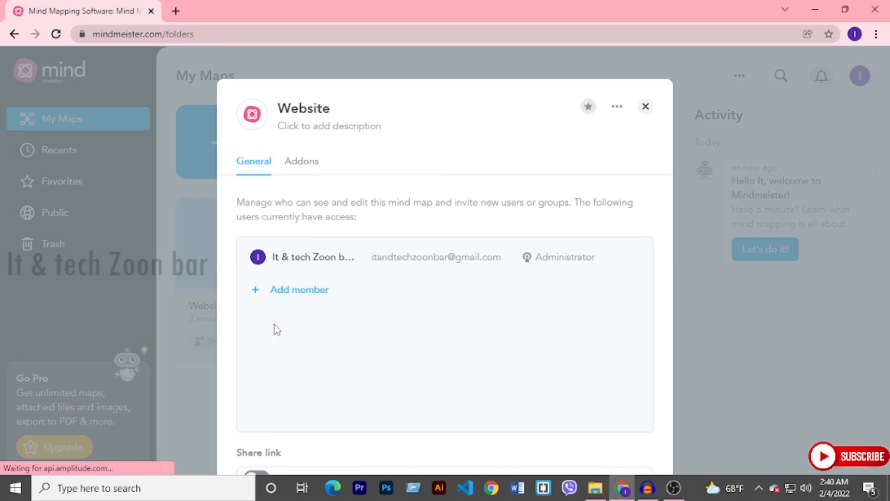
pyautogui.scroll(-2, 360, 279)
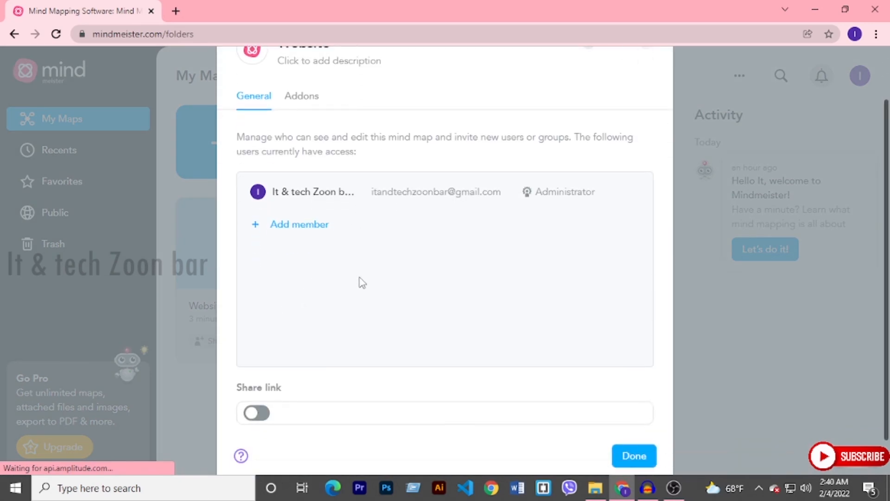
pyautogui.click(256, 418)
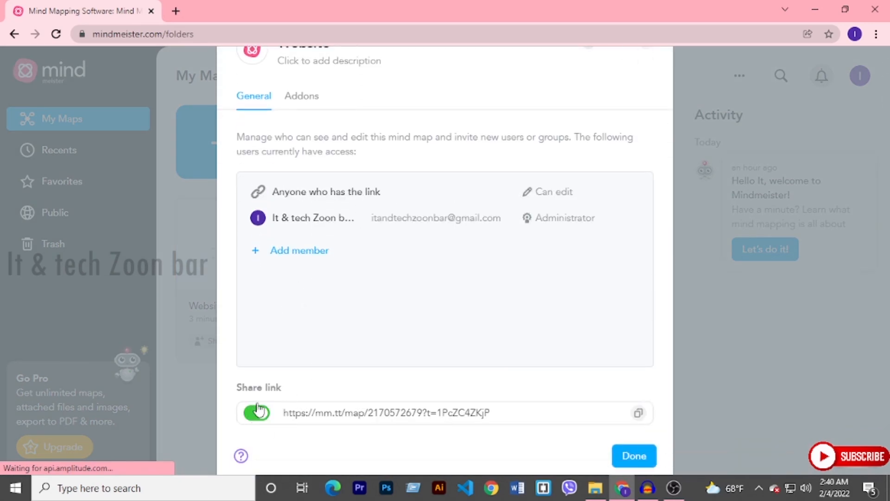
pyautogui.click(506, 416)
pyautogui.hotkey('ctrl', 'c')
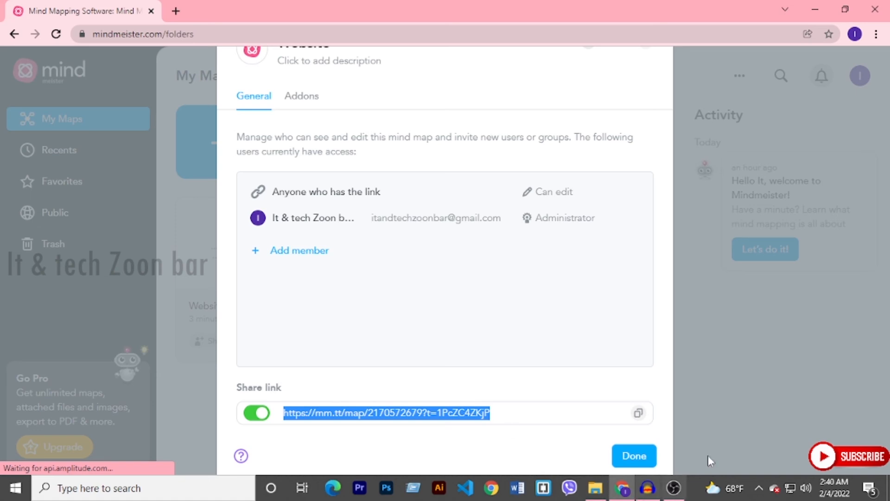
# - Start Chrome under a different profile and open the copied Website map share link there
pyautogui.click(492, 489)
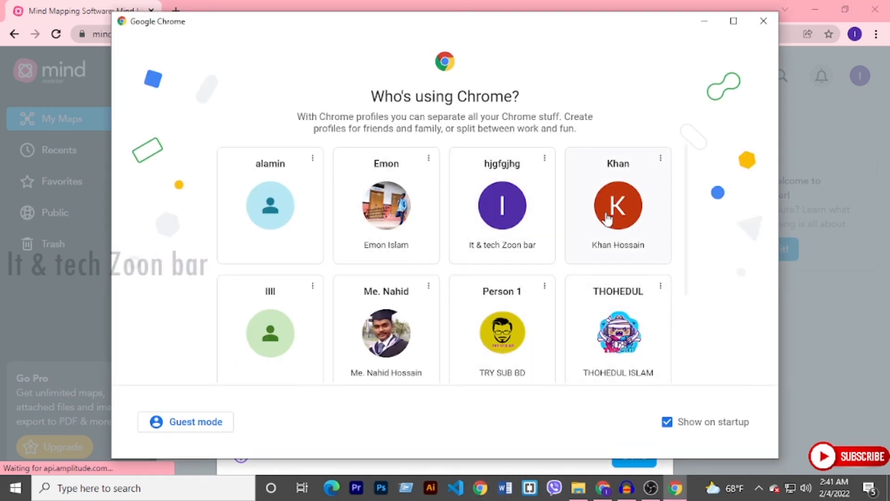
pyautogui.click(626, 346)
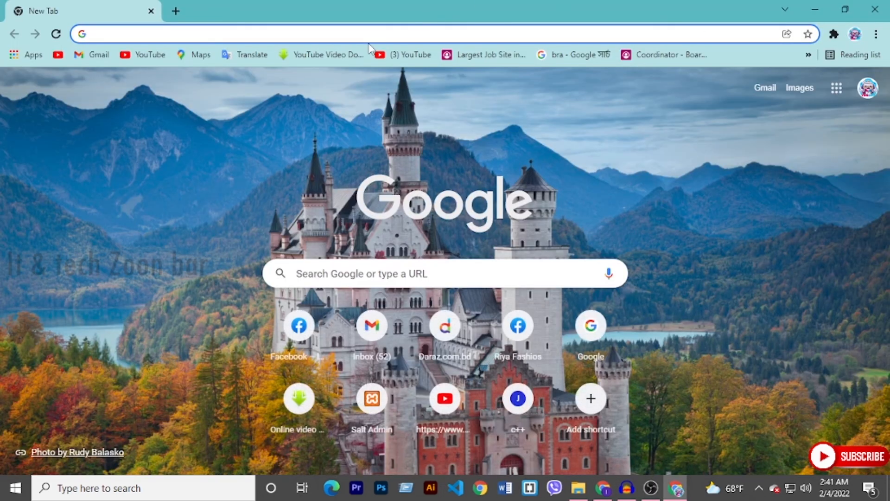
pyautogui.hotkey('ctrl', 'v')
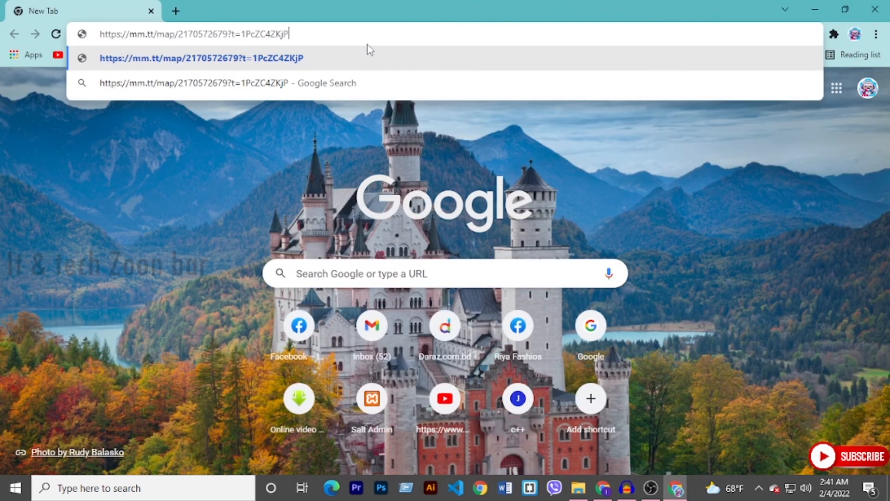
pyautogui.press('Return')
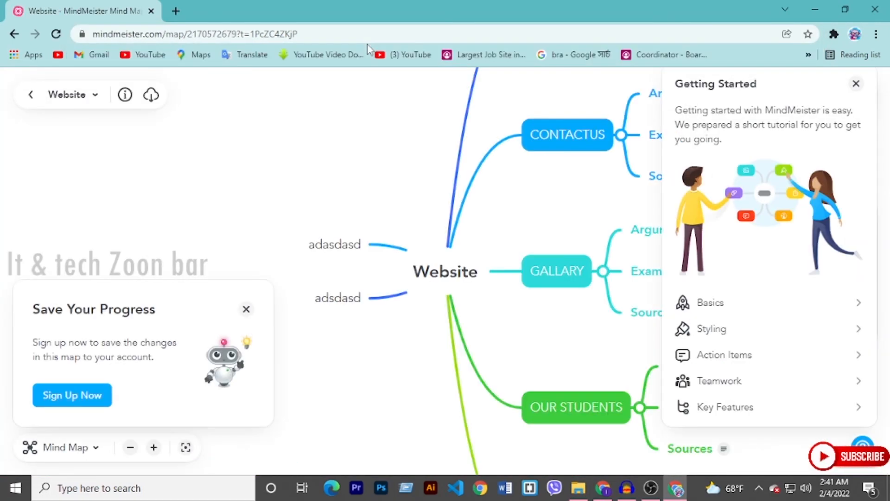
# - Rename the "adasdasd" topic as "12653.0" and the "adsdasd" topic as "me to" in the shared map
pyautogui.moveTo(211, 172); pyautogui.dragTo(445, 190)
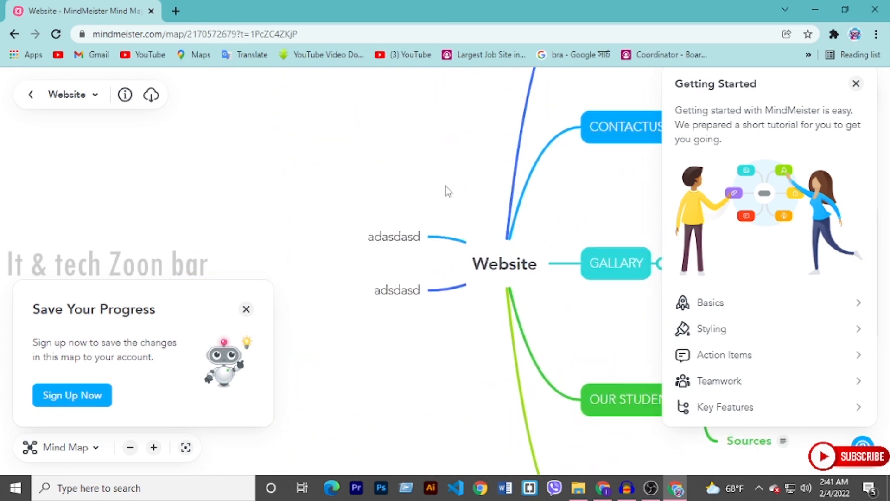
pyautogui.doubleClick(401, 236)
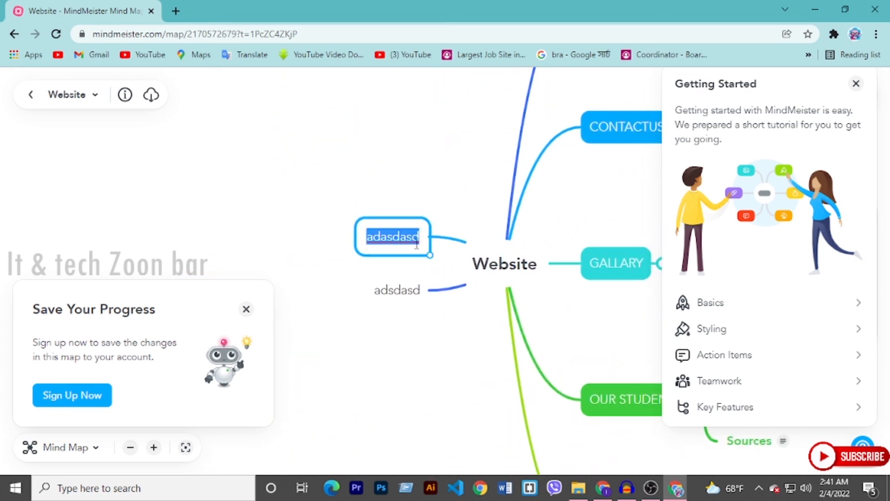
pyautogui.write('12653.0')
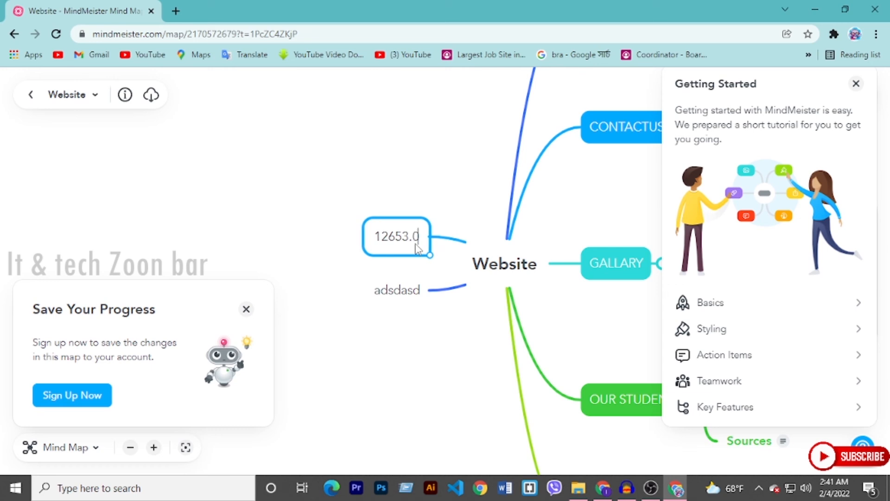
pyautogui.doubleClick(401, 289)
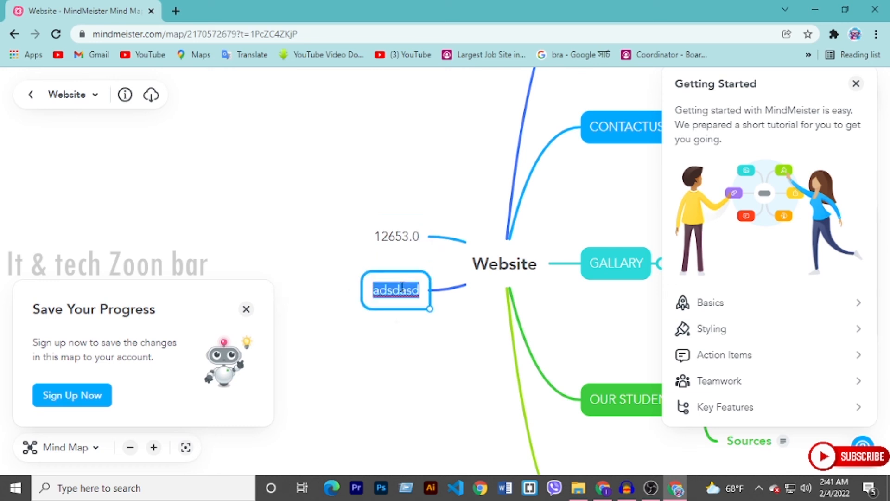
pyautogui.write('me to')
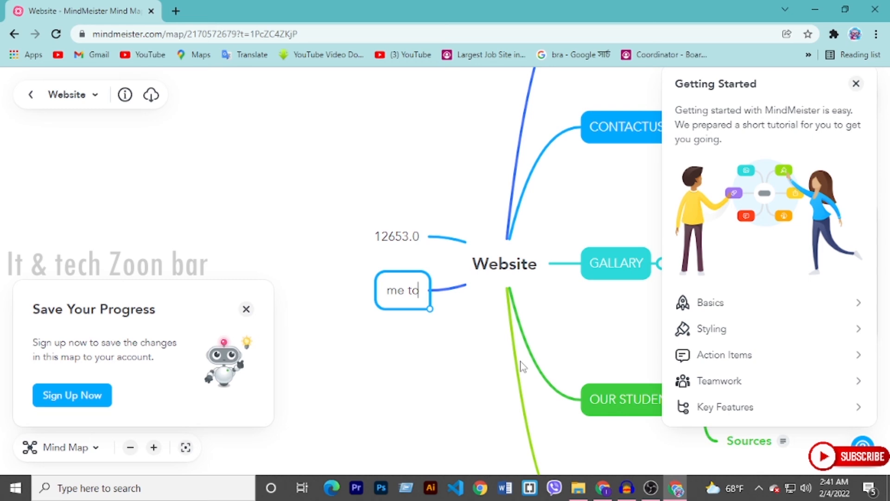
pyautogui.click(493, 361)
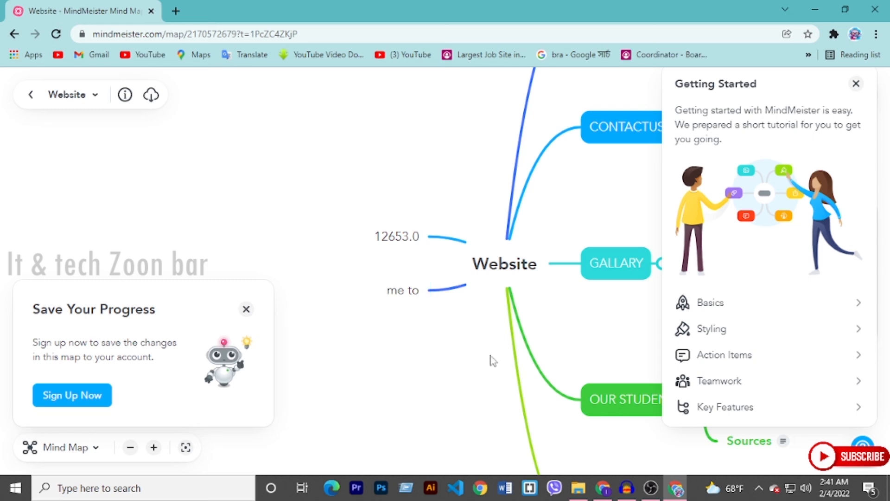
# - Switch back to the map owner's Chrome window, leave the sharing settings and open the Website map
pyautogui.click(606, 489)
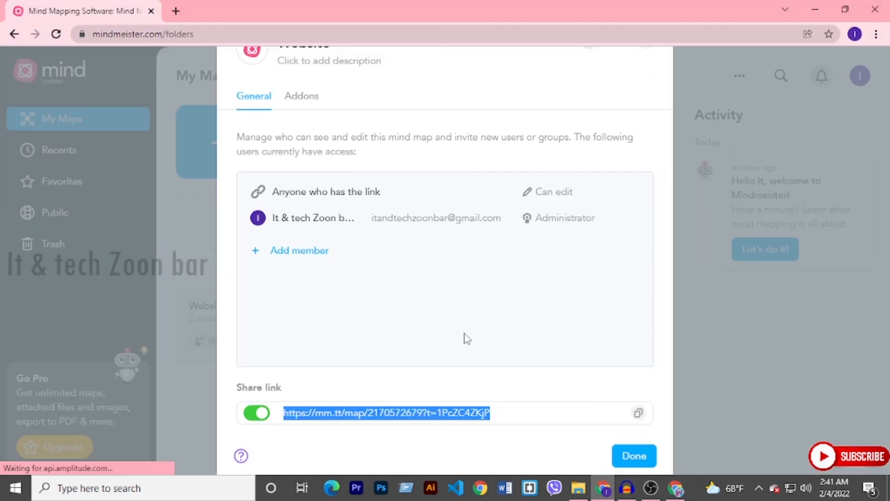
pyautogui.click(730, 325)
pyautogui.click(286, 260)
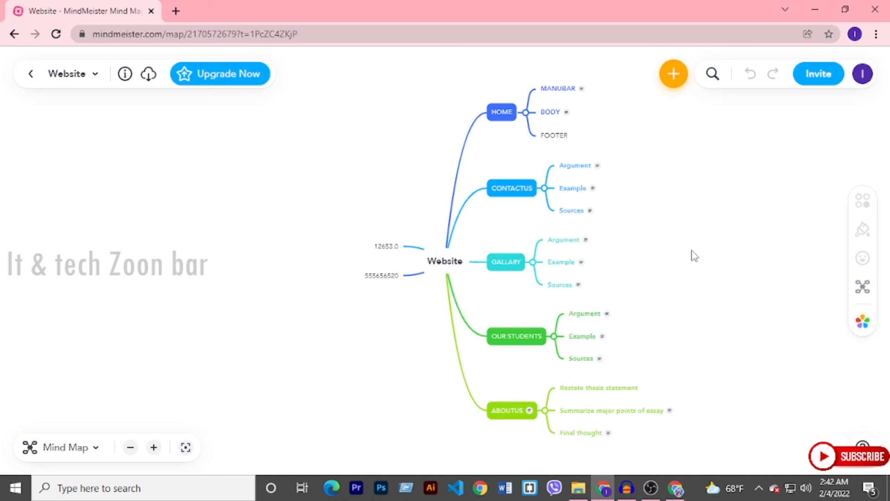
# - Show the Website map in Outline view and look through its topics and subtopics
pyautogui.click(65, 448)
pyautogui.click(70, 417)
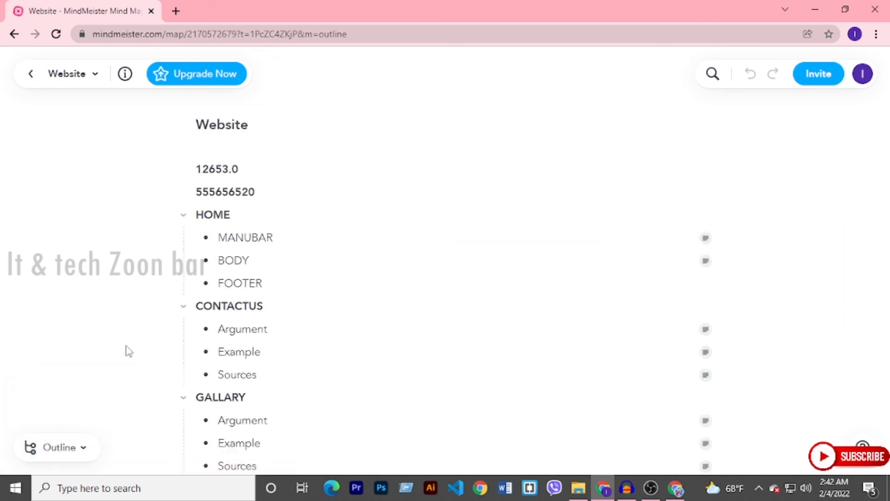
pyautogui.scroll(-4, 262, 250)
pyautogui.scroll(4, 253, 232)
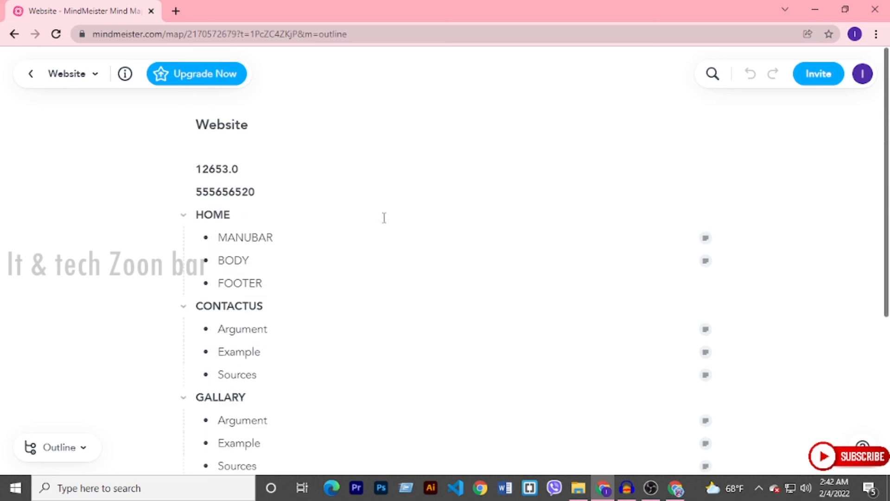
pyautogui.scroll(-4, 384, 223)
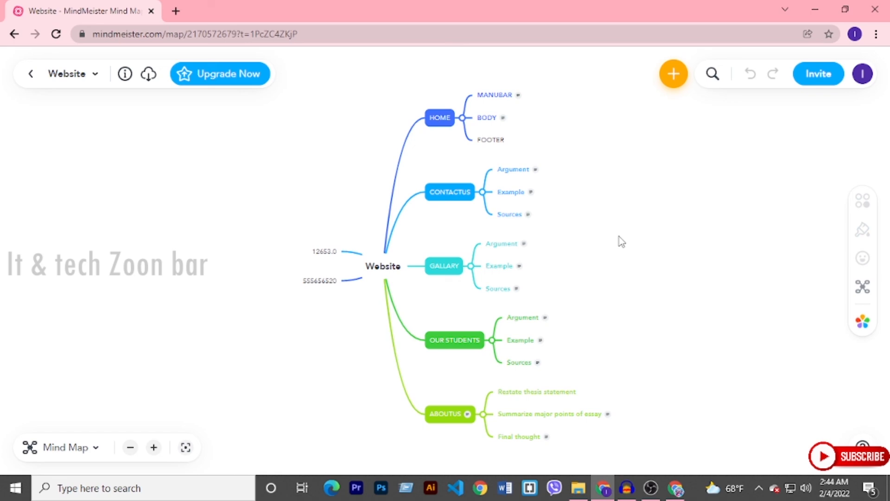
pyautogui.click(652, 488)
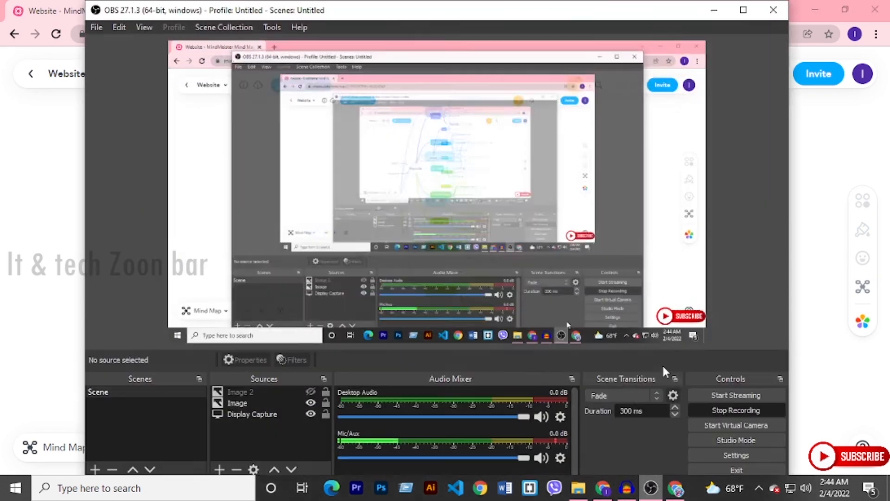